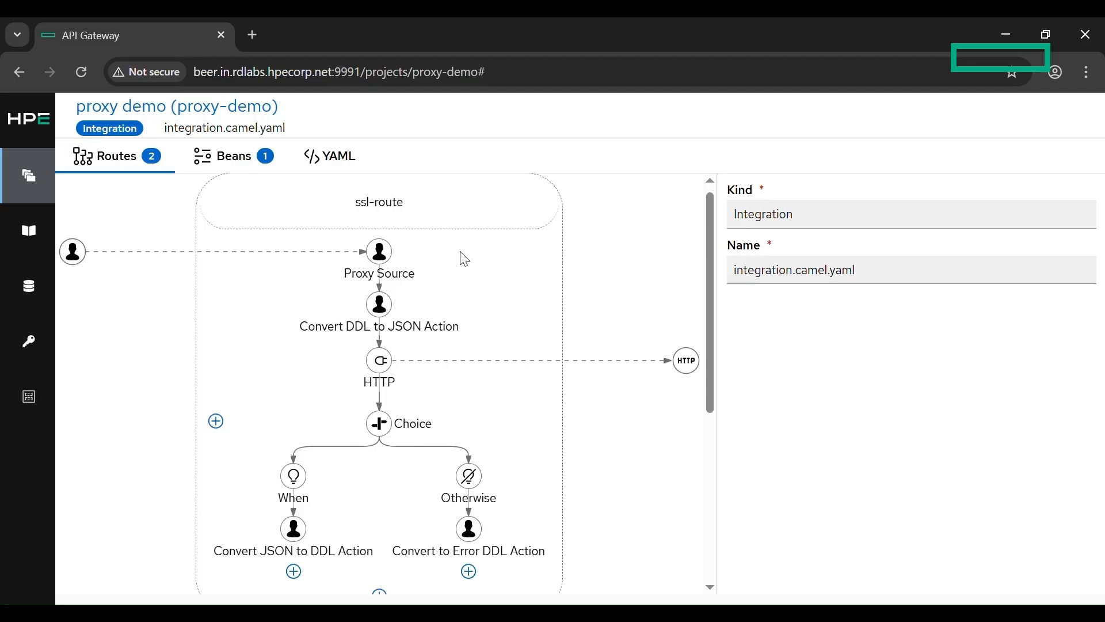
Step: Review the settings of the Proxy Source, HTTP and When steps in ssl-route
{"action": "left_click", "coordinate": [379, 252]}
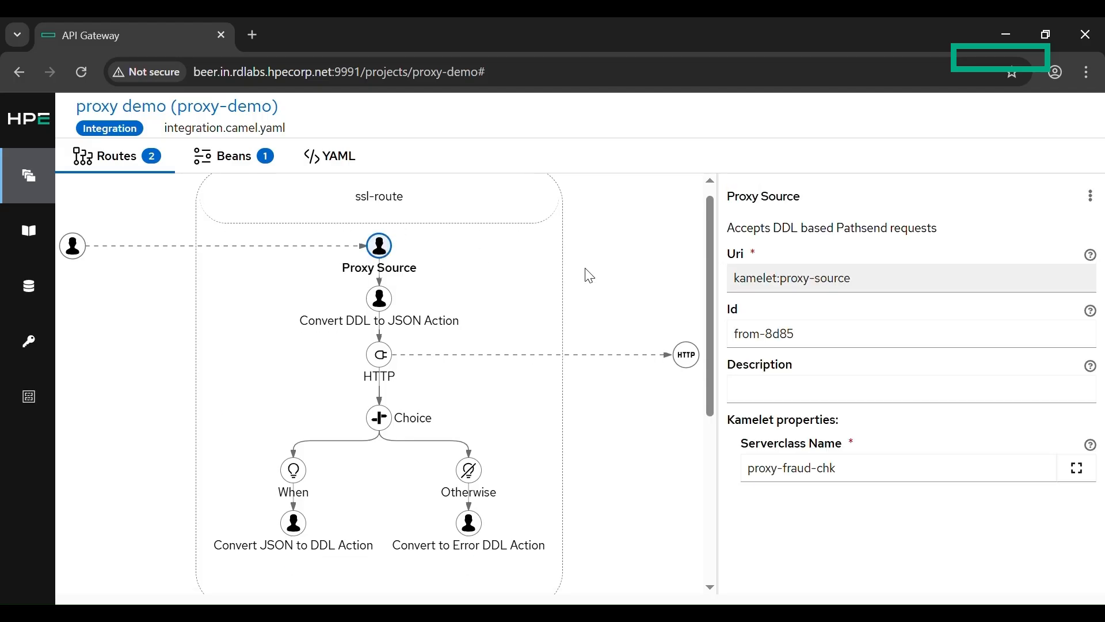
{"action": "scroll", "coordinate": [590, 276], "scroll_direction": "down", "scroll_amount": 1}
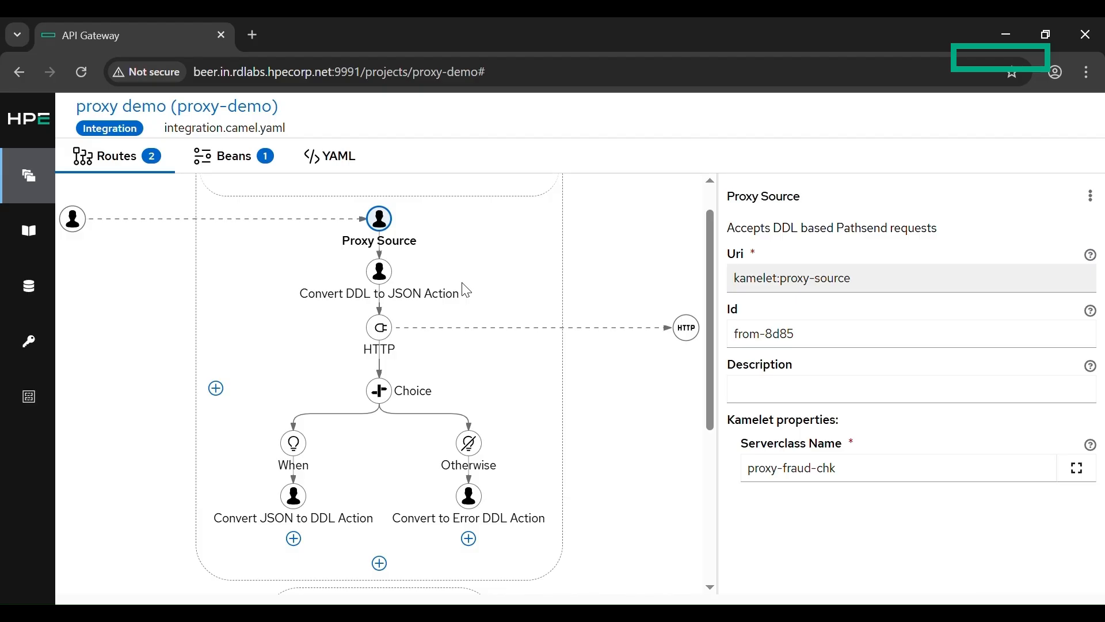
{"action": "left_click", "coordinate": [382, 346]}
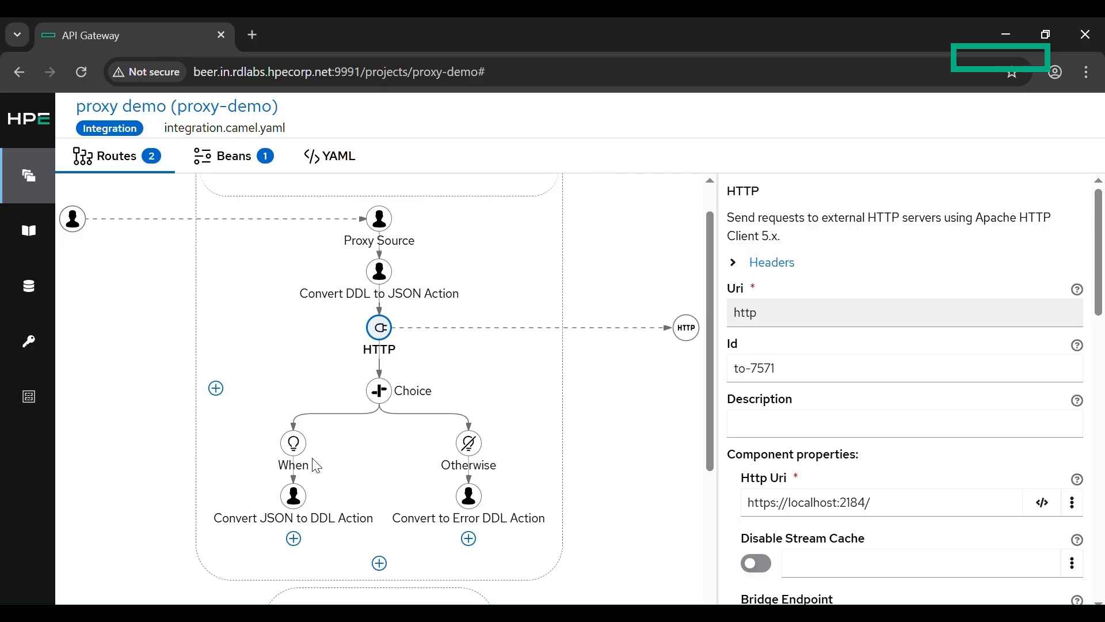
{"action": "left_click", "coordinate": [290, 451]}
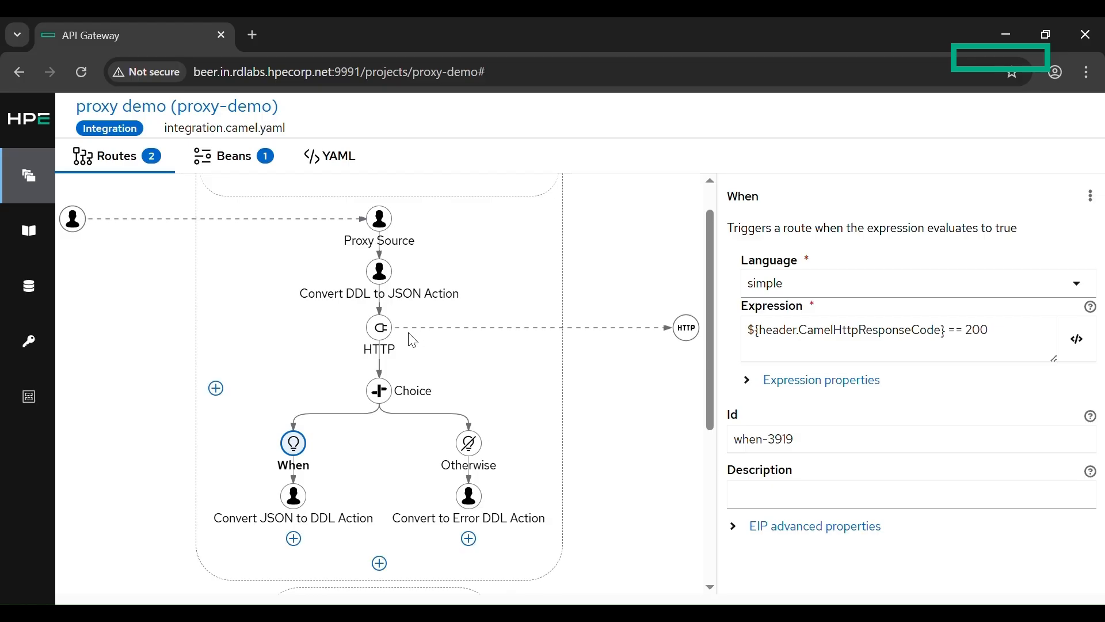
Step: Examine the HTTP step's component security properties in ssl-route and read the help for Ssl Context Parameters
{"action": "left_click", "coordinate": [379, 327]}
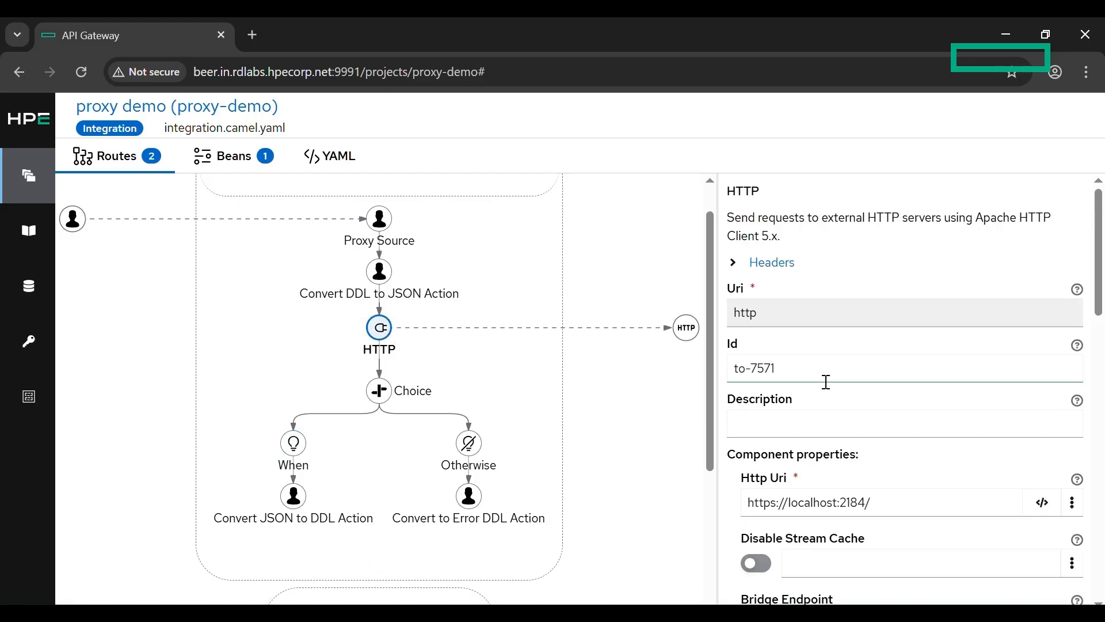
{"action": "scroll", "coordinate": [824, 382], "scroll_direction": "down", "scroll_amount": 1}
{"action": "scroll", "coordinate": [827, 382], "scroll_direction": "down", "scroll_amount": 2}
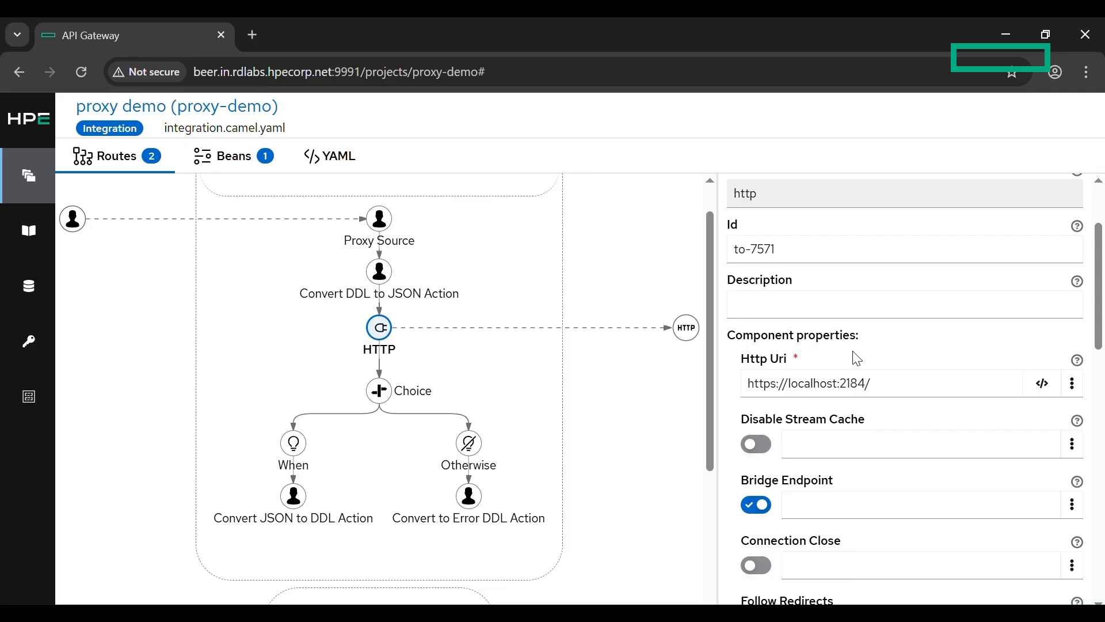
{"action": "scroll", "coordinate": [856, 359], "scroll_direction": "down", "scroll_amount": 10}
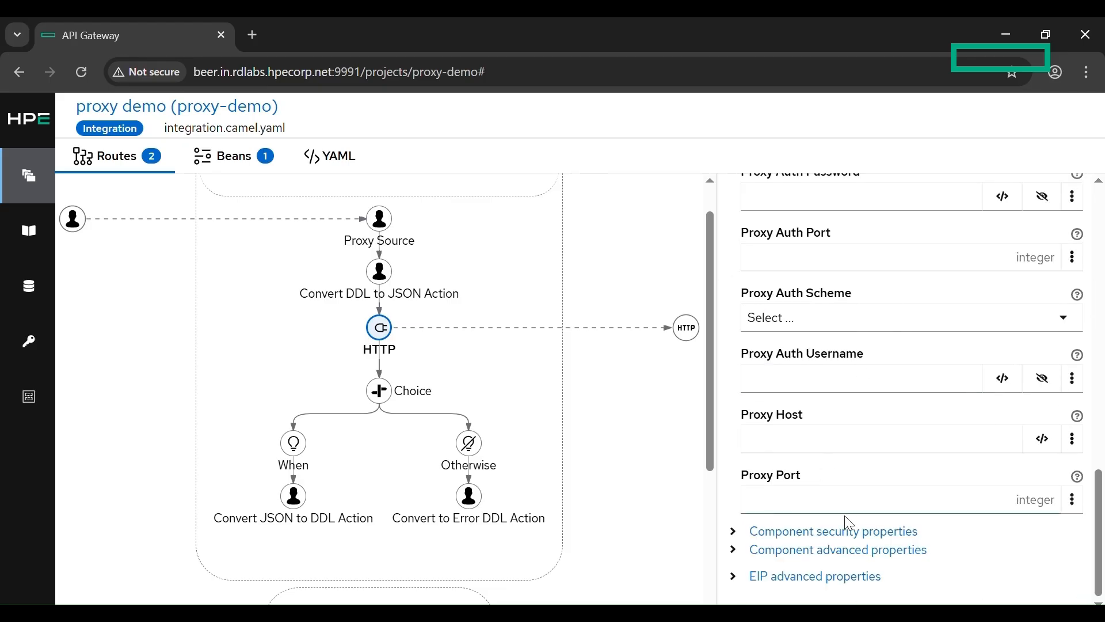
{"action": "left_click", "coordinate": [851, 533]}
{"action": "scroll", "coordinate": [852, 535], "scroll_direction": "down", "scroll_amount": 7}
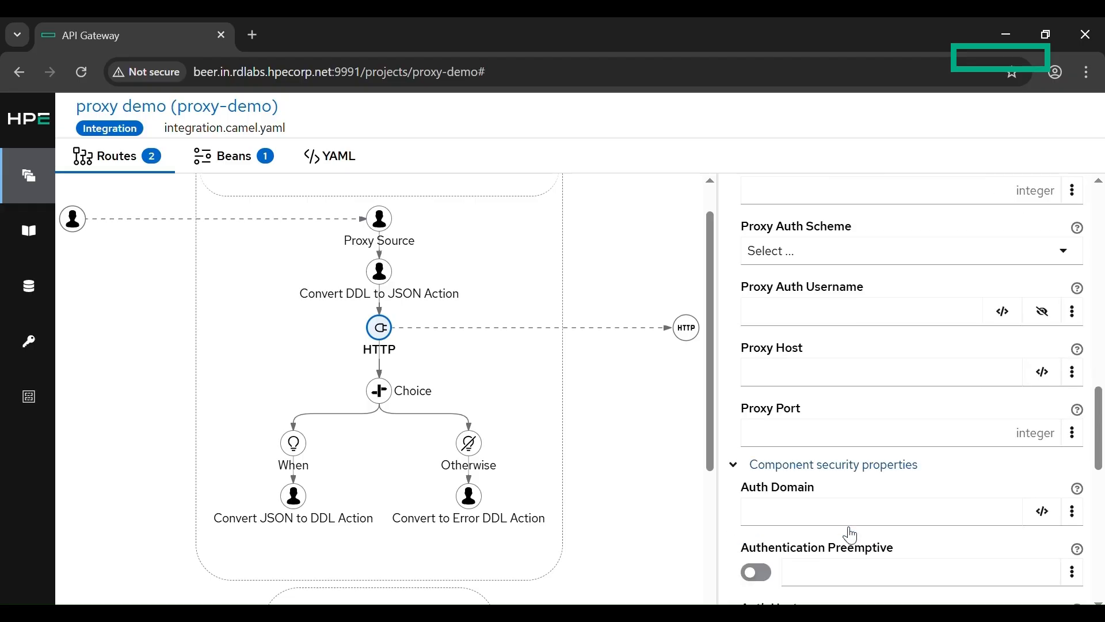
{"action": "scroll", "coordinate": [853, 536], "scroll_direction": "down", "scroll_amount": 5}
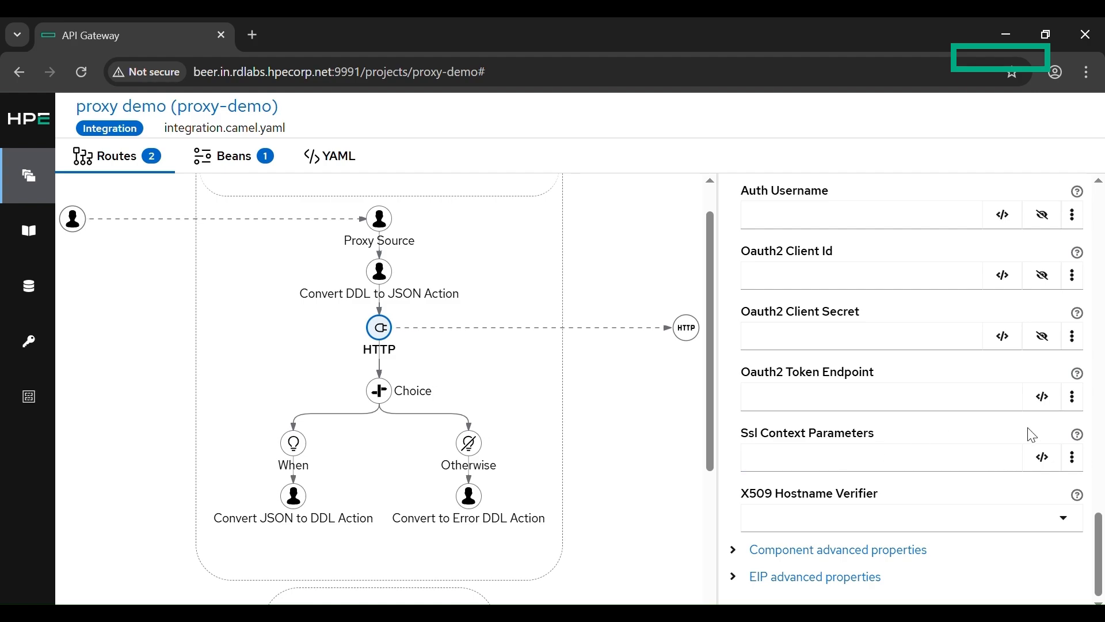
{"action": "left_click", "coordinate": [1088, 443]}
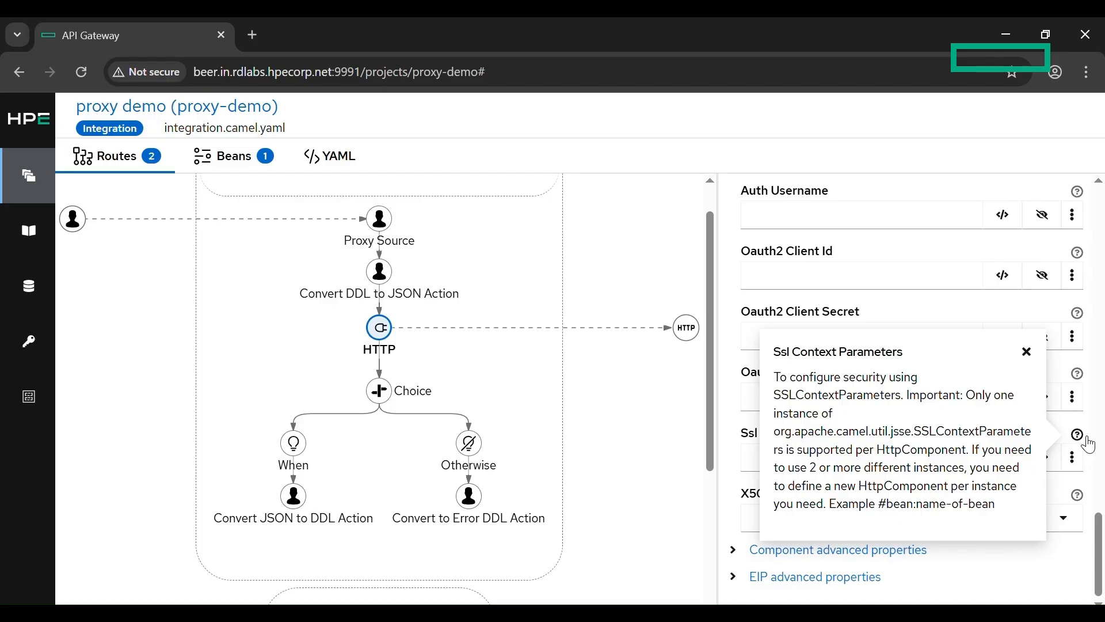
{"action": "left_click", "coordinate": [1027, 352]}
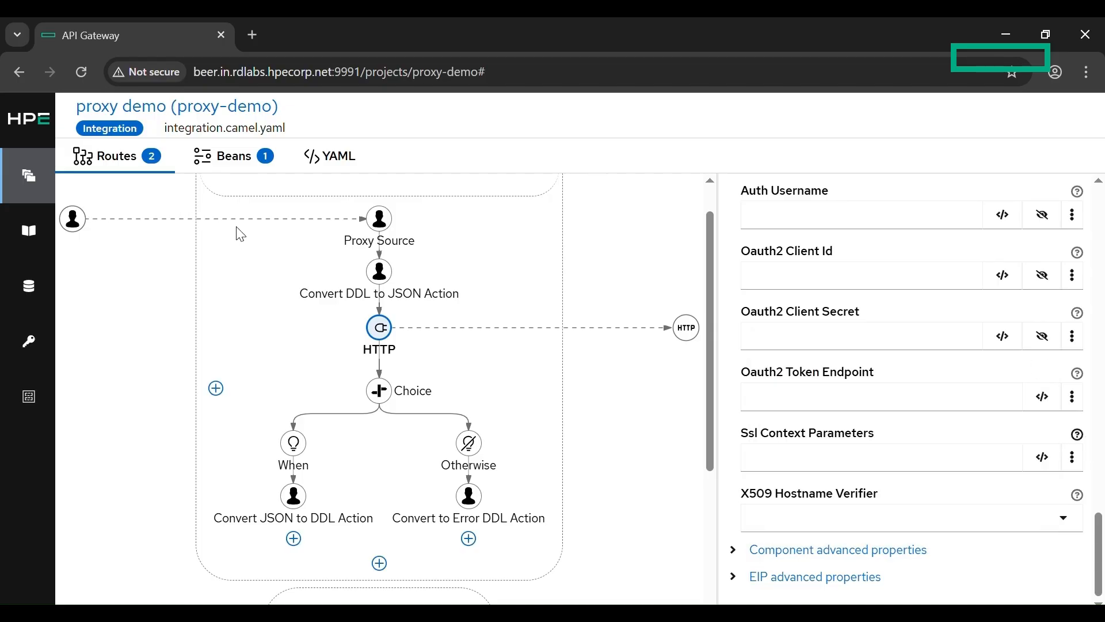
Step: Inspect the properties of the apig-sslContextParams bean
{"action": "left_click", "coordinate": [246, 172]}
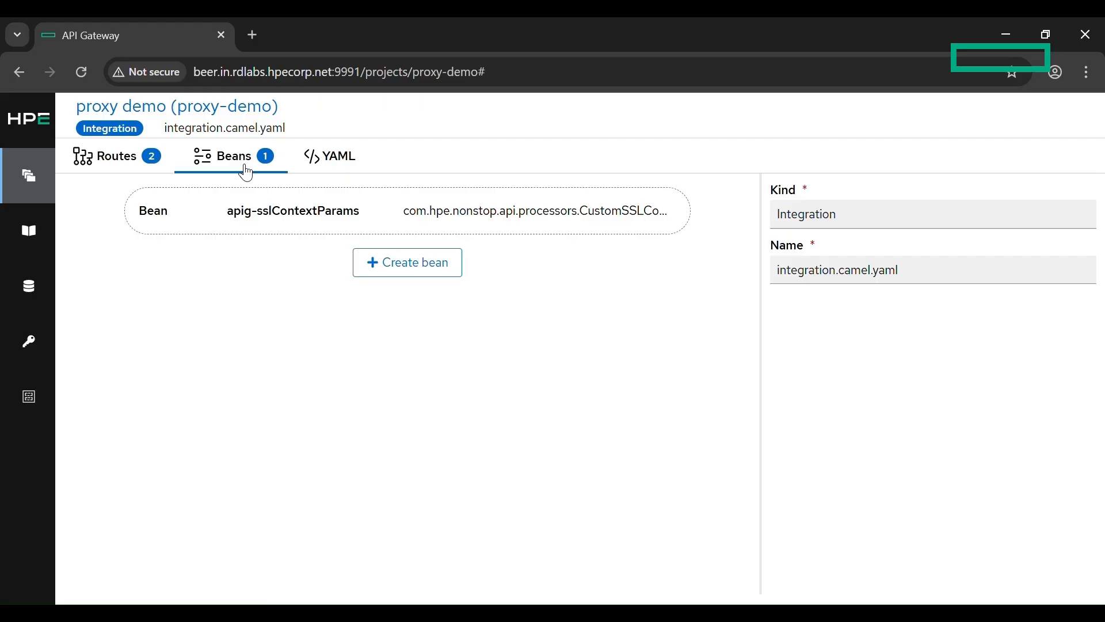
{"action": "left_click", "coordinate": [265, 227]}
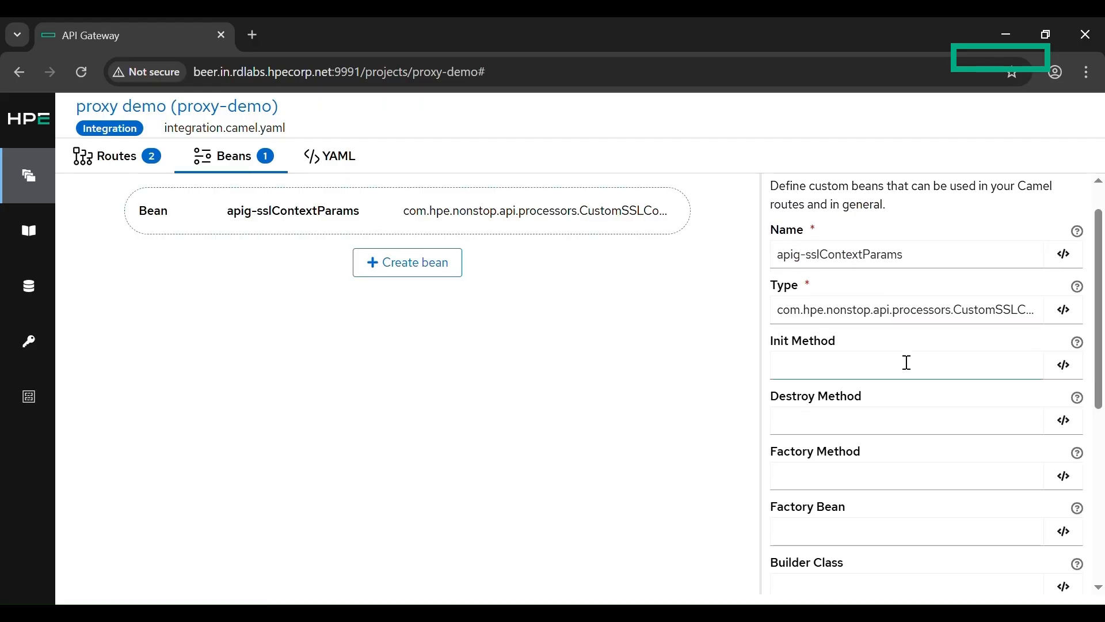
{"action": "scroll", "coordinate": [907, 362], "scroll_direction": "down", "scroll_amount": 2}
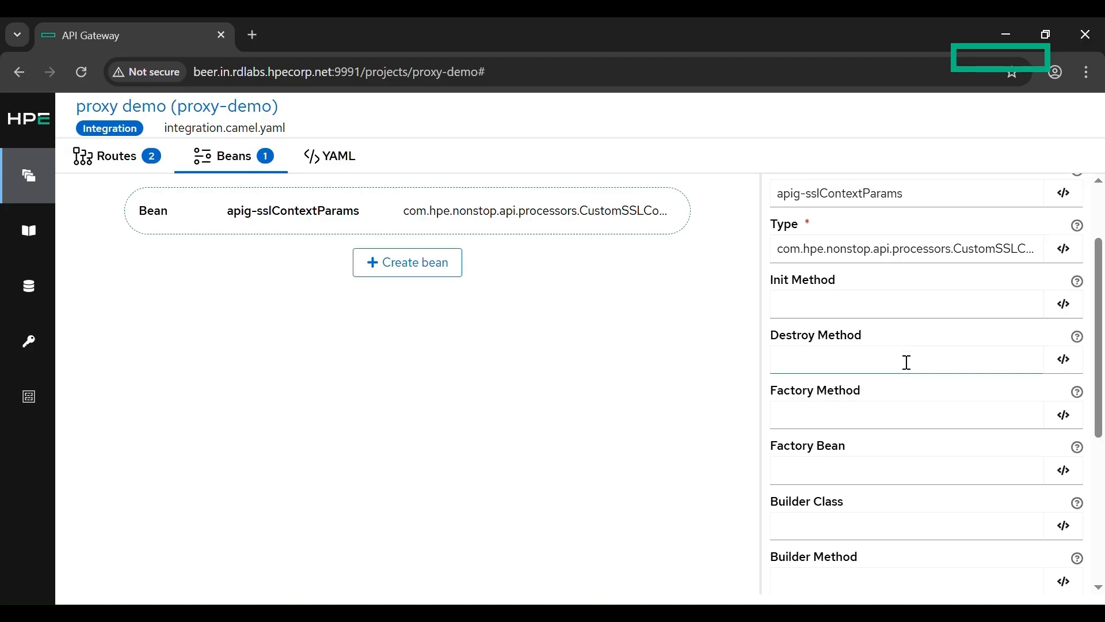
Step: Copy the bean name apig-sslContextParams from the beans section of the integration's YAML source
{"action": "left_click", "coordinate": [371, 176]}
{"action": "scroll", "coordinate": [403, 340], "scroll_direction": "down", "scroll_amount": 10}
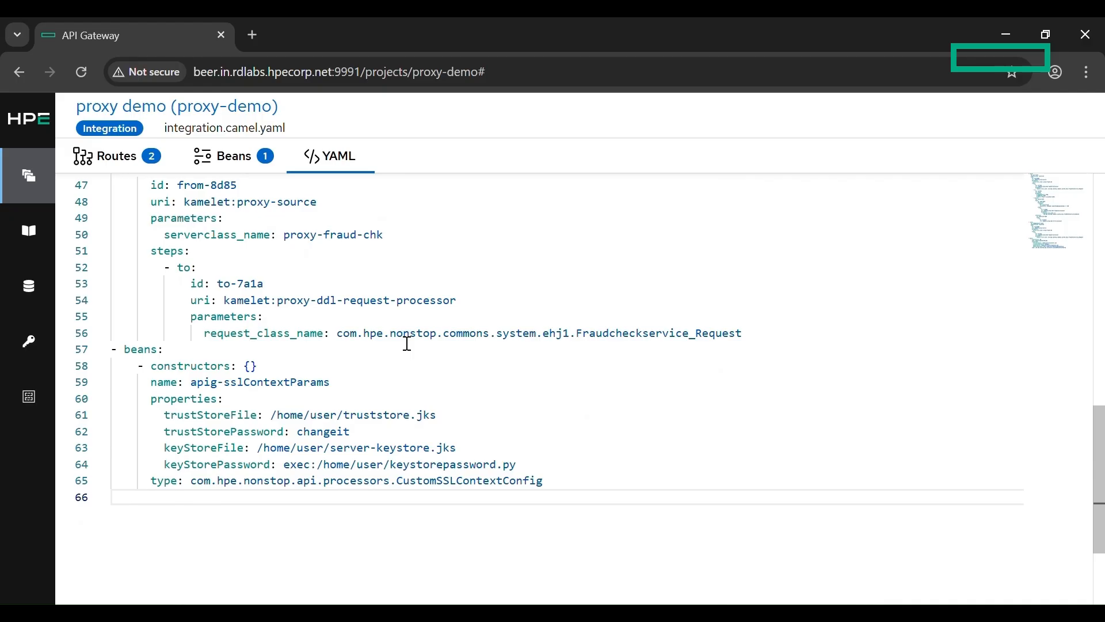
{"action": "scroll", "coordinate": [407, 343], "scroll_direction": "down", "scroll_amount": 3}
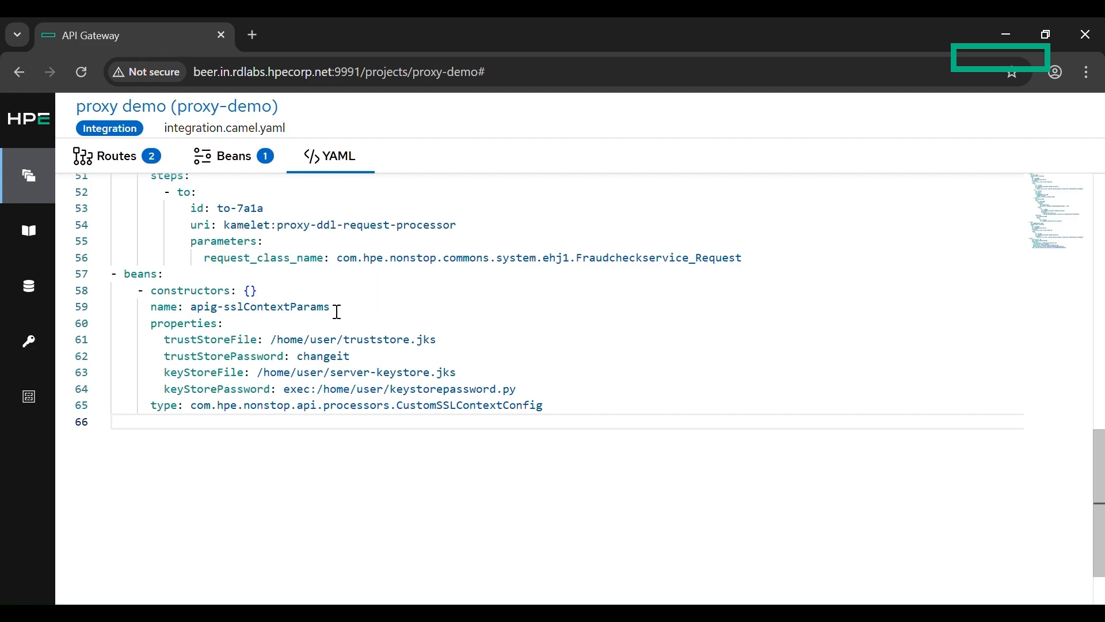
{"action": "left_click_drag", "start_coordinate": [333, 307], "coordinate": [190, 307]}
{"action": "key", "text": "ctrl+c"}
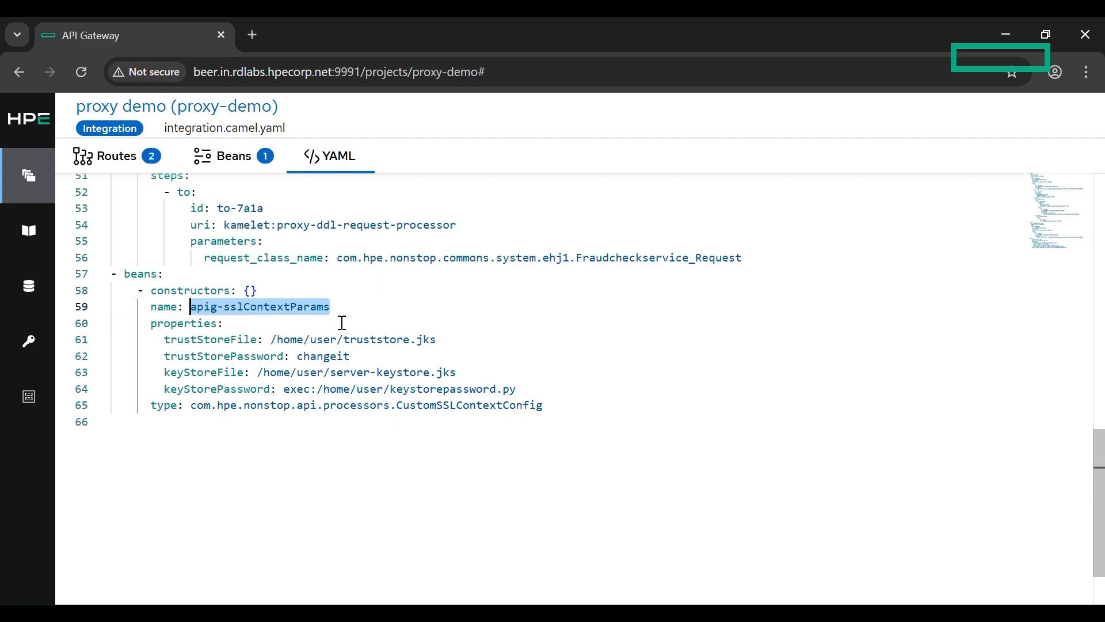
{"action": "left_click", "coordinate": [496, 337]}
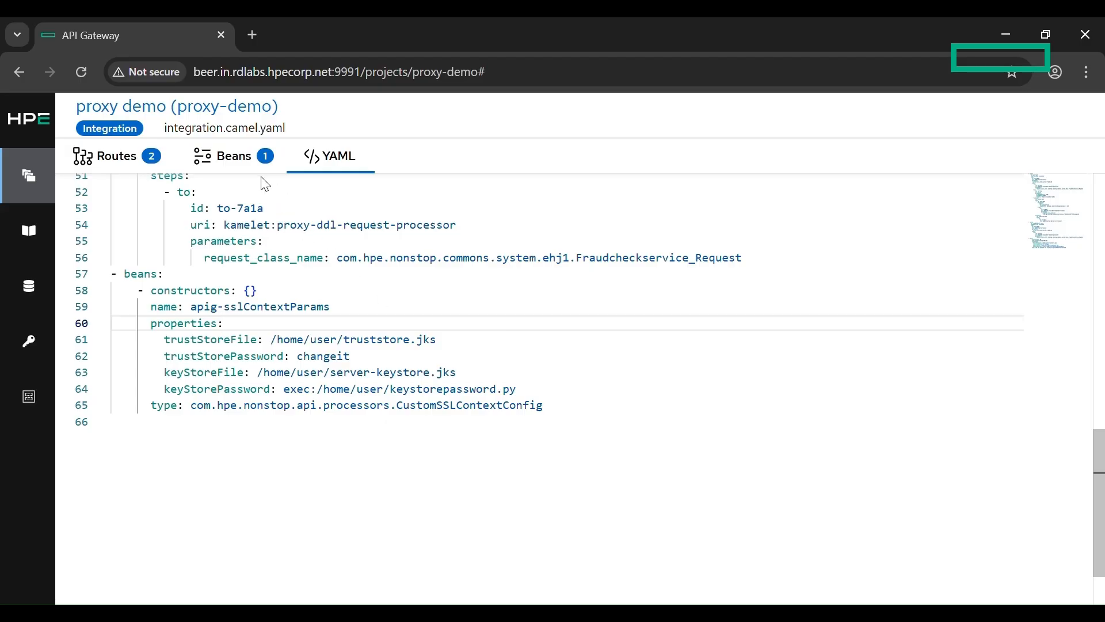
Step: Set Ssl Context Parameters in the ssl-route HTTP step's security properties to #bean:apig-sslContextParams
{"action": "left_click", "coordinate": [145, 160]}
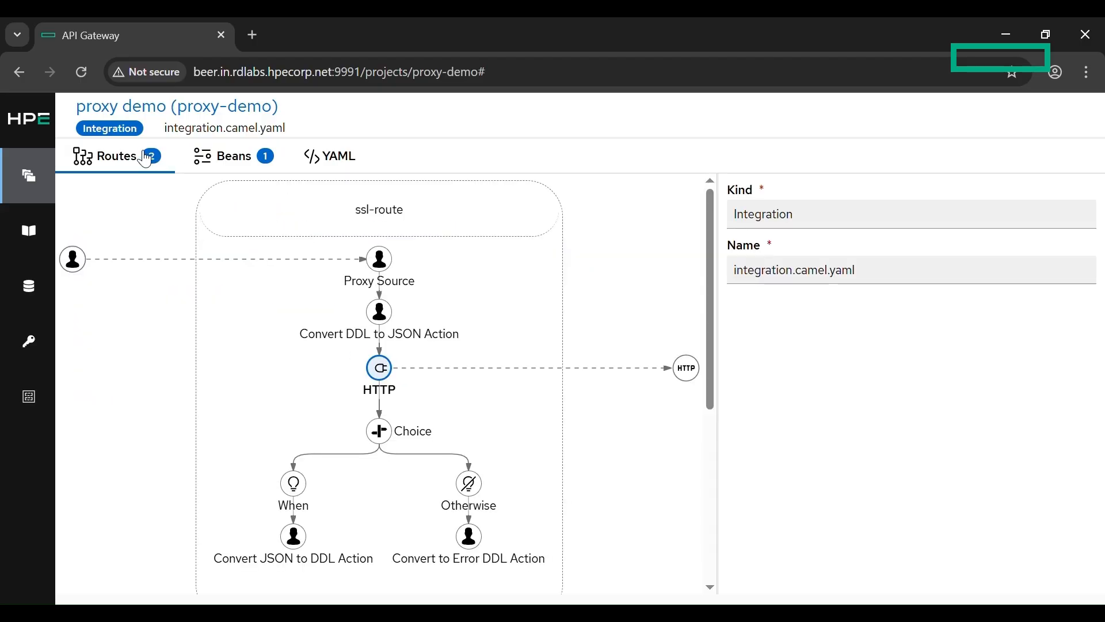
{"action": "left_click", "coordinate": [381, 373]}
{"action": "scroll", "coordinate": [772, 432], "scroll_direction": "down", "scroll_amount": 15}
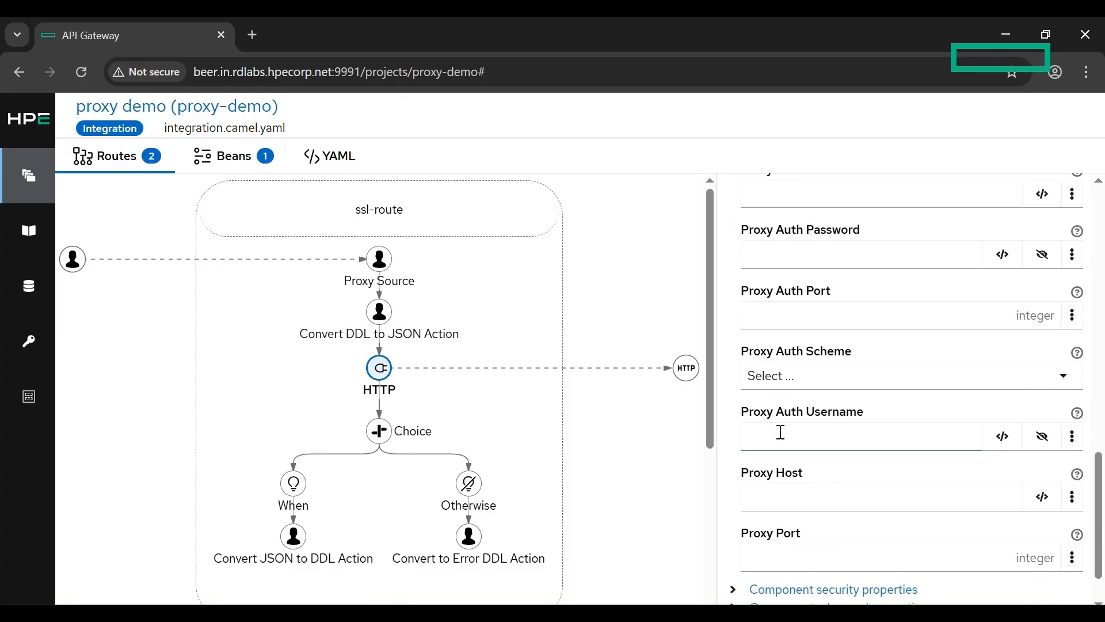
{"action": "scroll", "coordinate": [777, 429], "scroll_direction": "down", "scroll_amount": 1}
{"action": "left_click", "coordinate": [796, 538]}
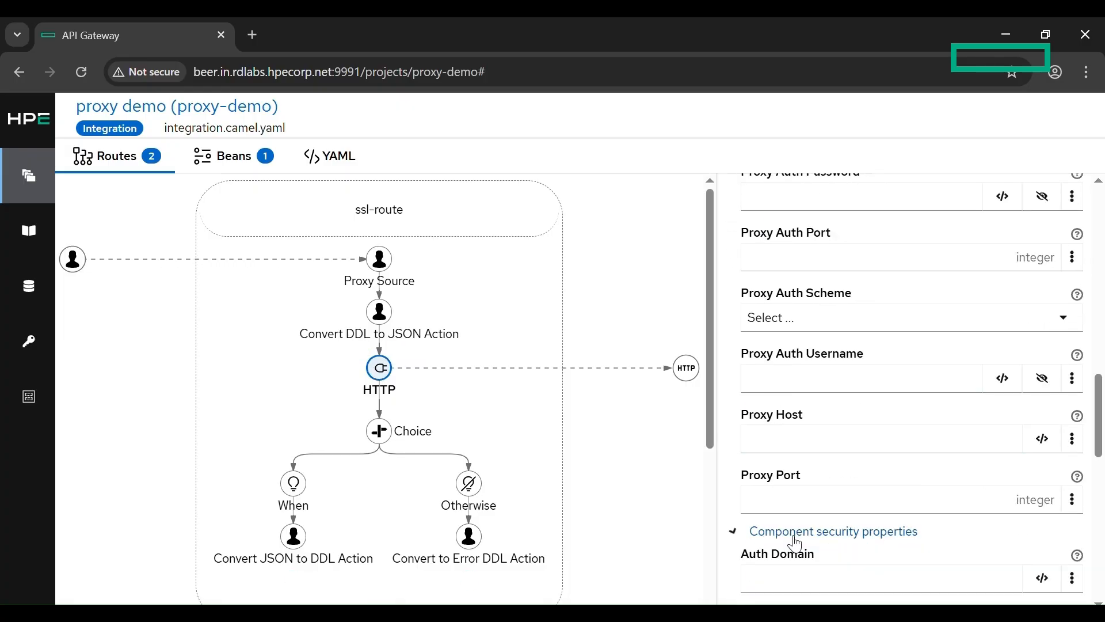
{"action": "scroll", "coordinate": [796, 544], "scroll_direction": "down", "scroll_amount": 12}
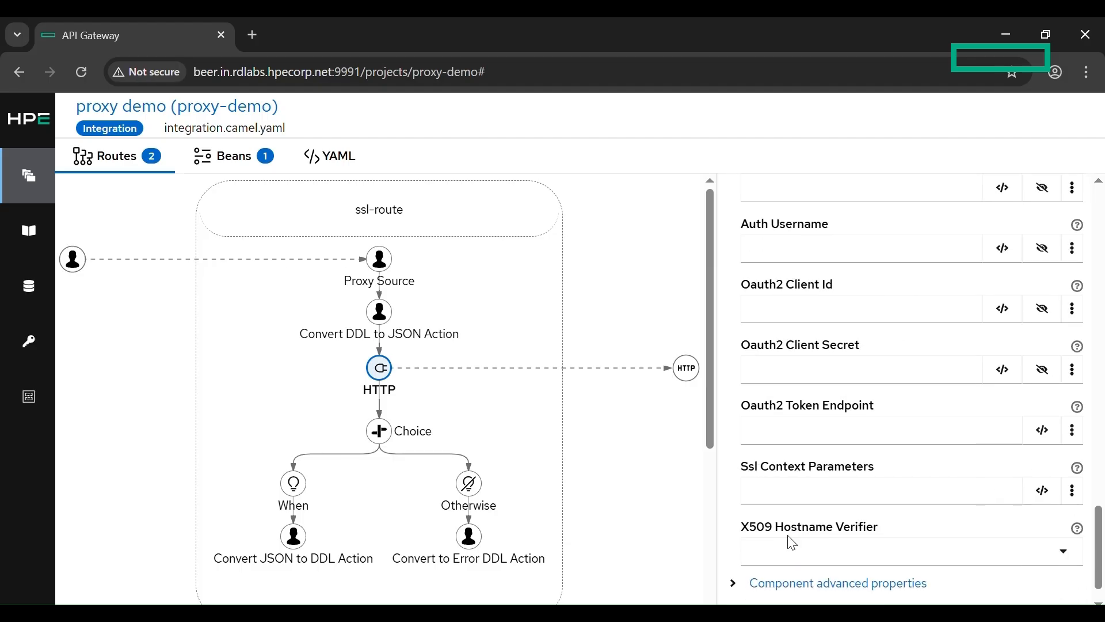
{"action": "scroll", "coordinate": [792, 543], "scroll_direction": "down", "scroll_amount": 1}
{"action": "left_click", "coordinate": [822, 463]}
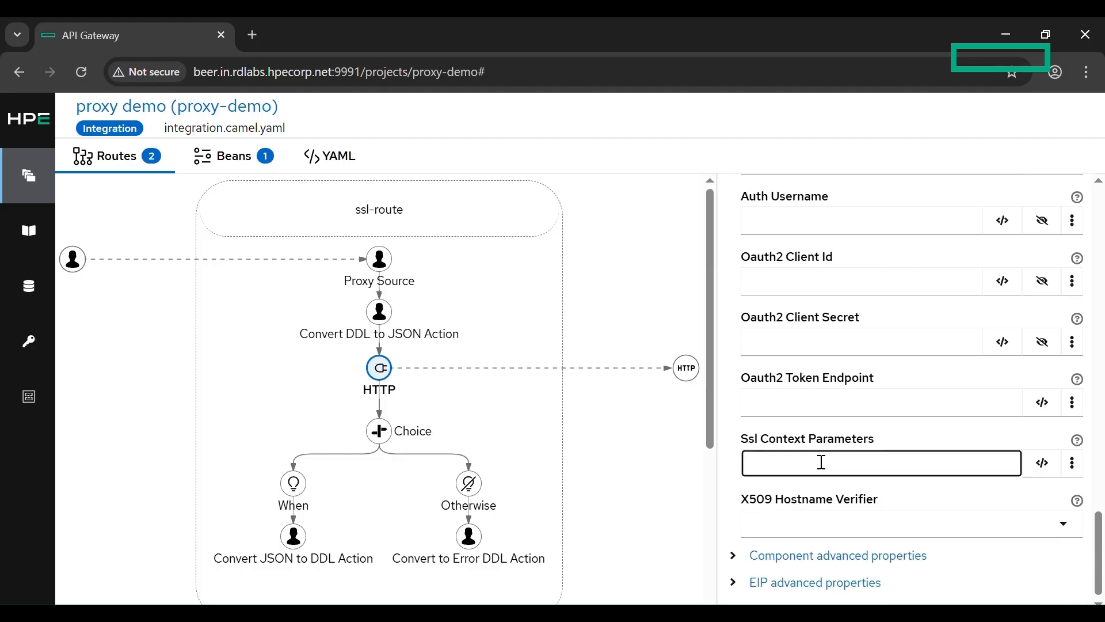
{"action": "type", "text": "#bean:"}
{"action": "key", "text": "ctrl+v"}
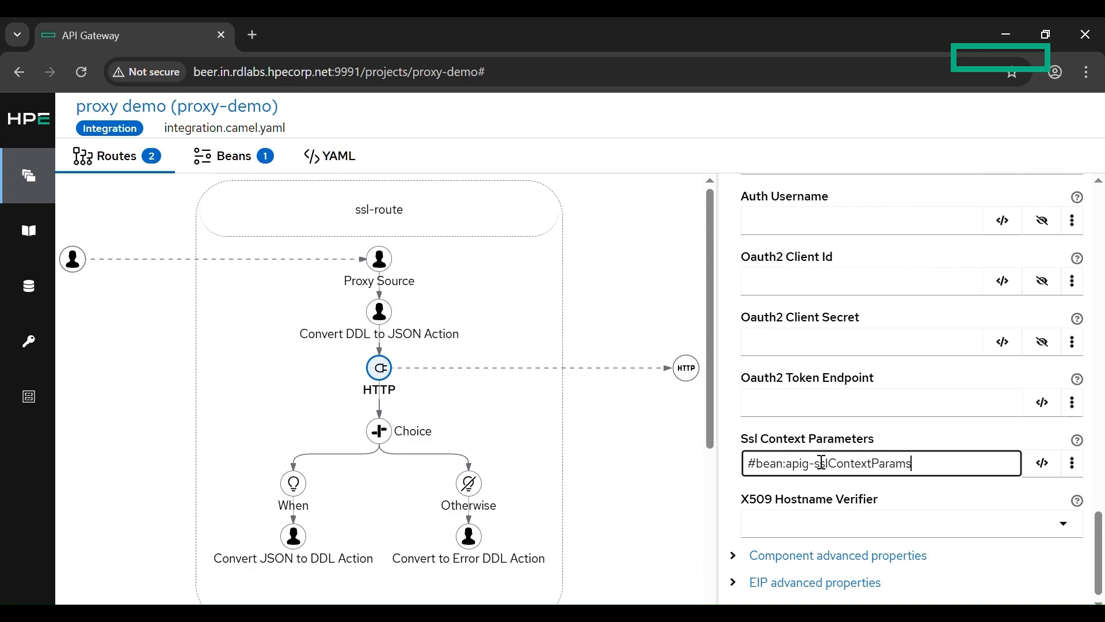
{"action": "left_click", "coordinate": [934, 427]}
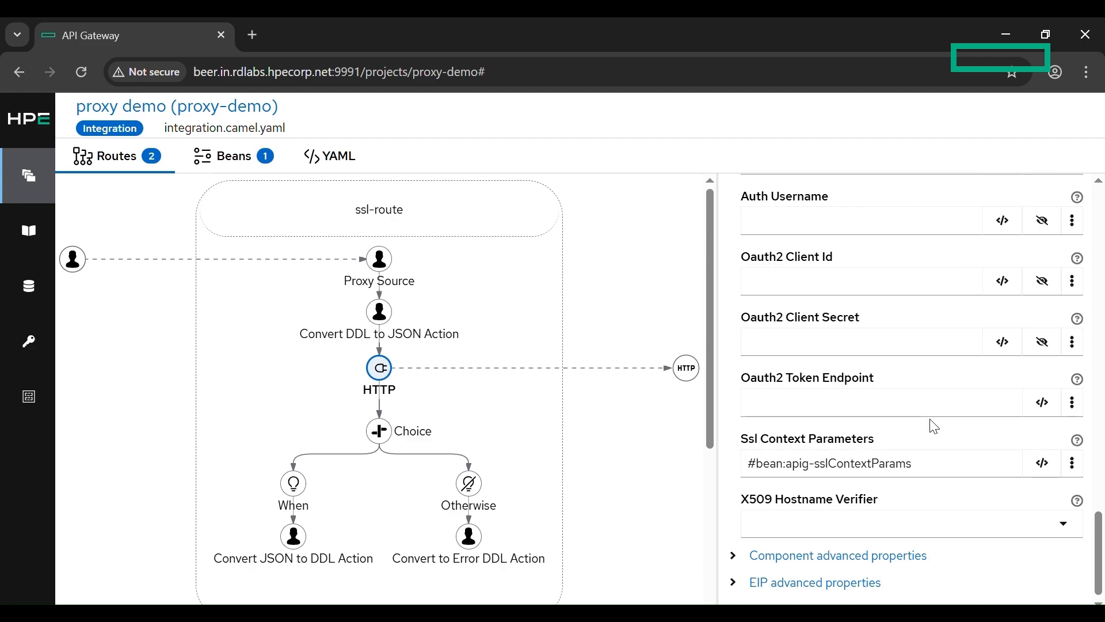
Step: Add a Load Balance step after Convert DDL to JSON Action in loadbalancer-route
{"action": "scroll", "coordinate": [638, 336], "scroll_direction": "down", "scroll_amount": 5}
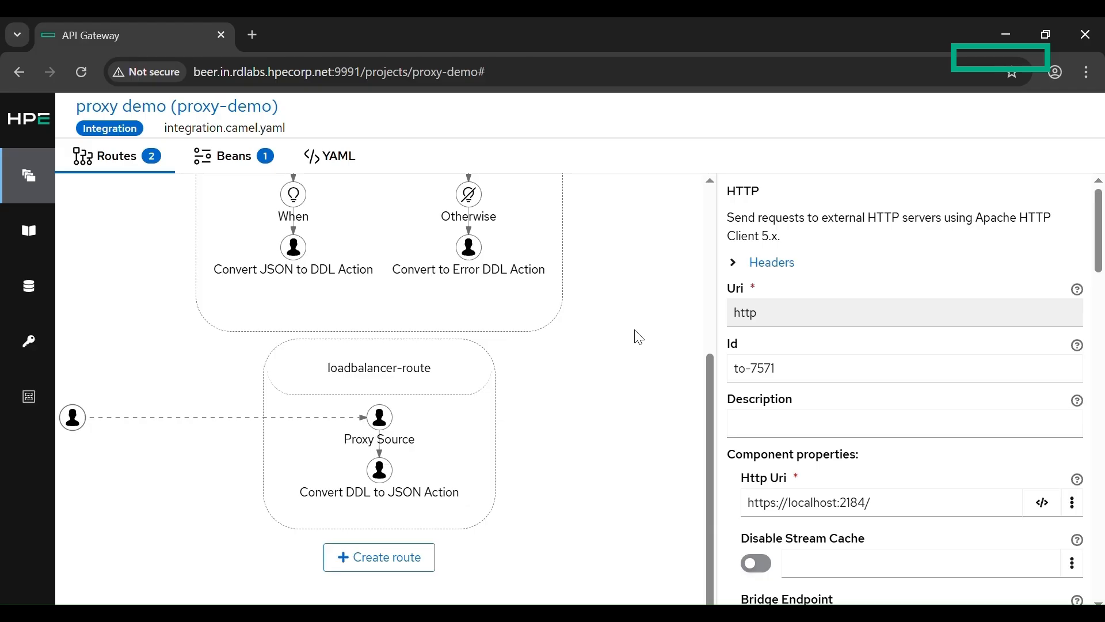
{"action": "mouse_move", "coordinate": [437, 516]}
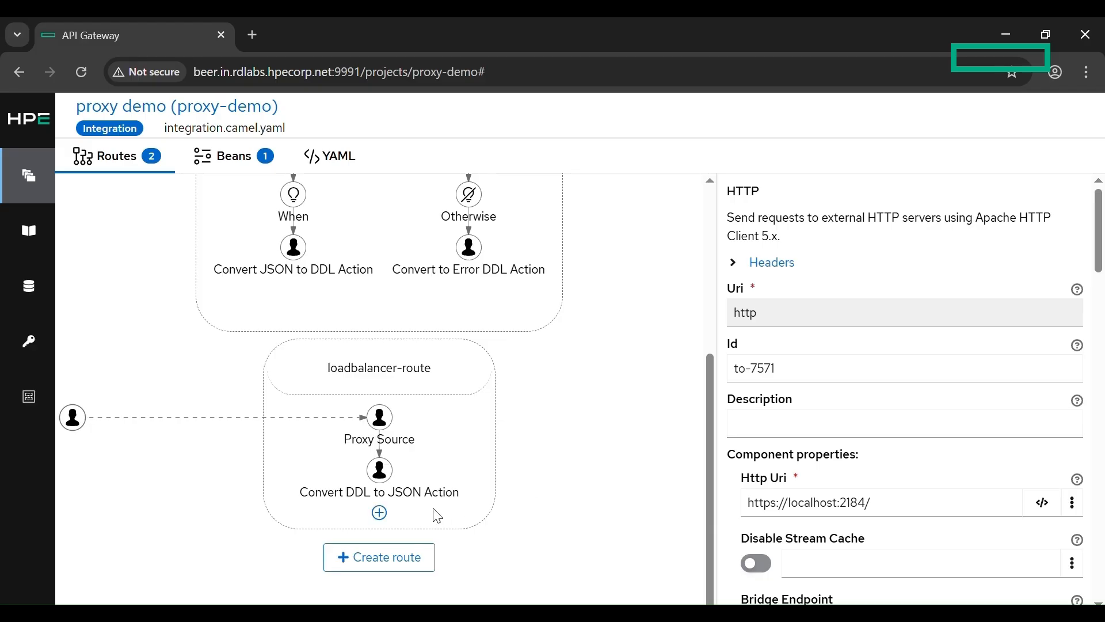
{"action": "left_click", "coordinate": [389, 518]}
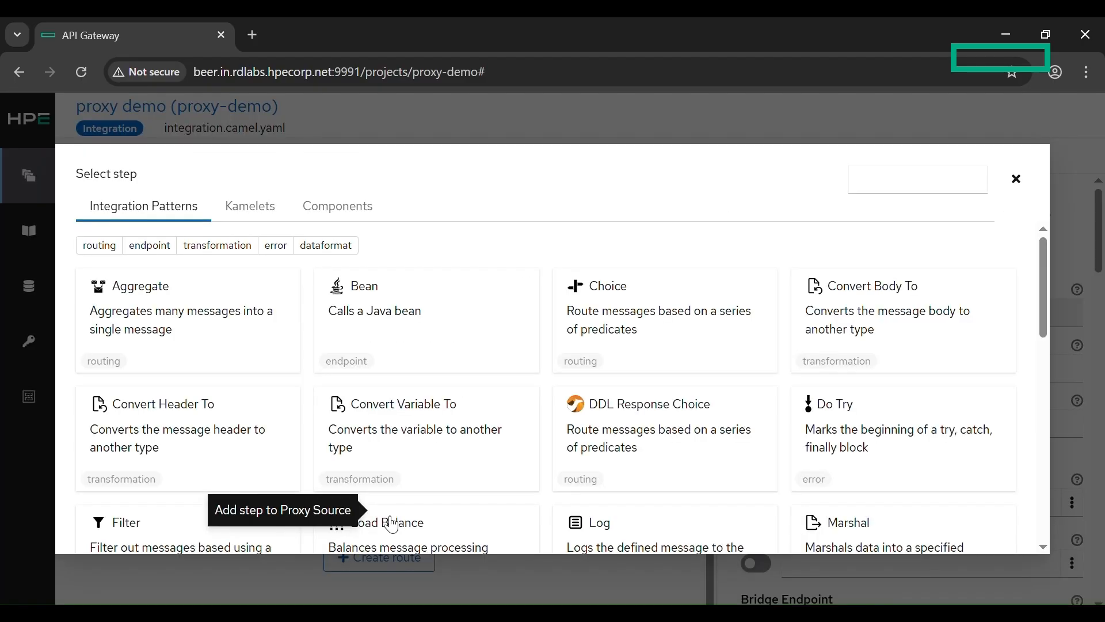
{"action": "left_click", "coordinate": [943, 186]}
{"action": "type", "text": "load"}
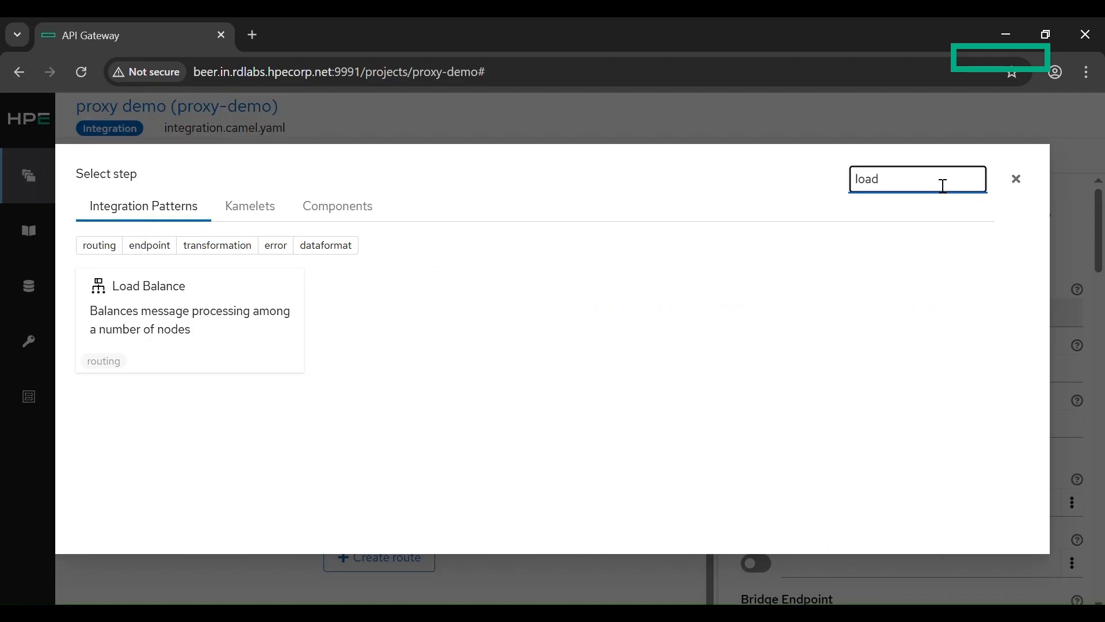
{"action": "left_click", "coordinate": [227, 293]}
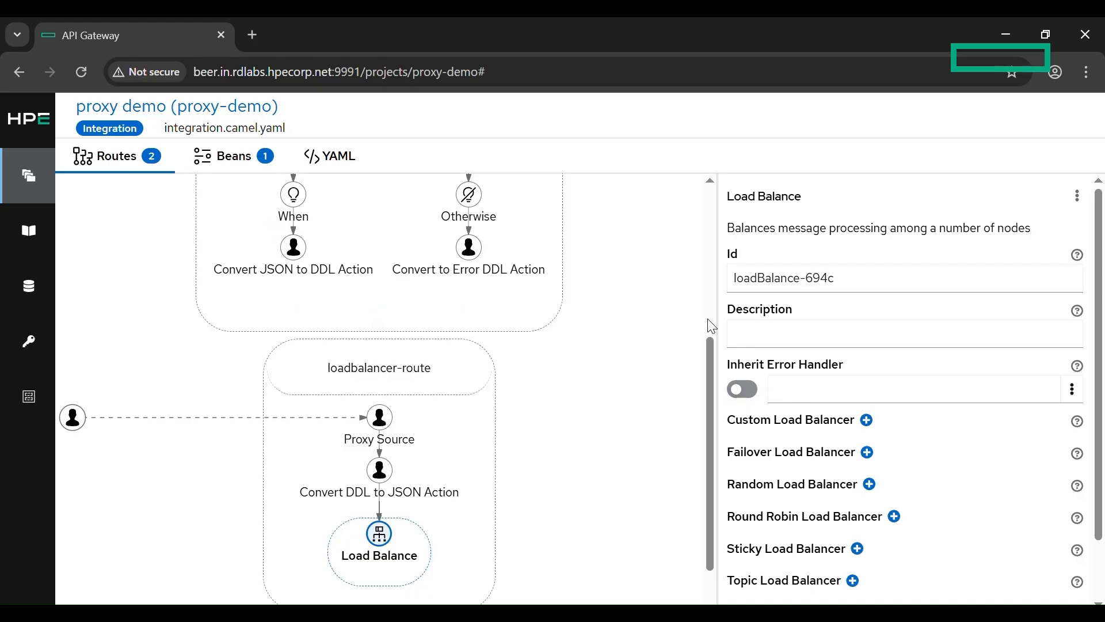
Step: Add a Failover Load Balancer to the Load Balance step in loadbalancer-route and review its options
{"action": "scroll", "coordinate": [562, 486], "scroll_direction": "down", "scroll_amount": 3}
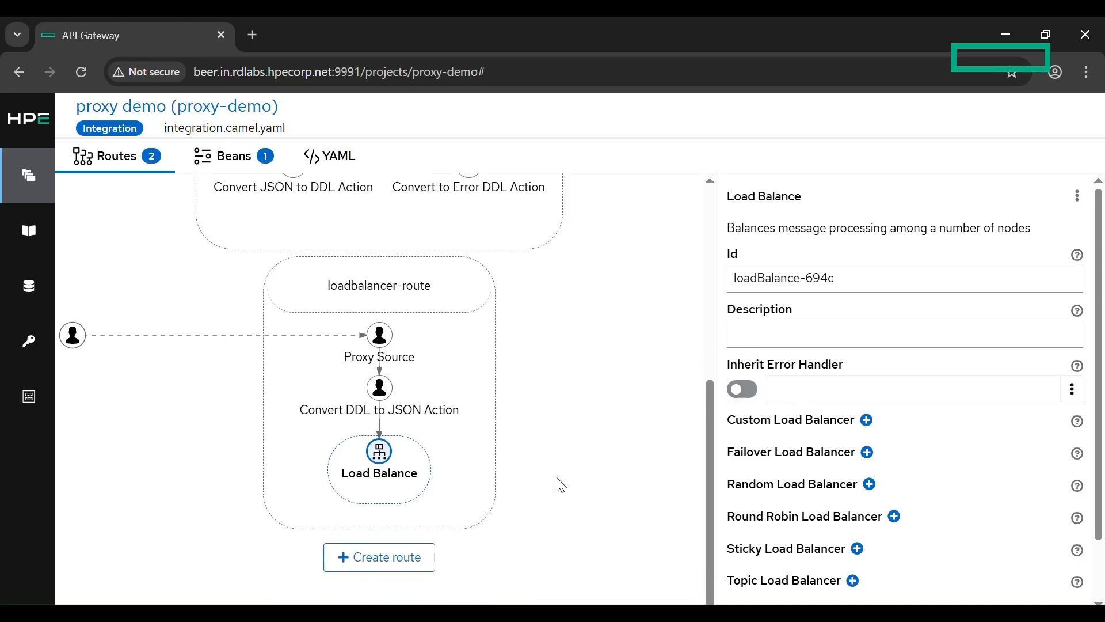
{"action": "scroll", "coordinate": [739, 456], "scroll_direction": "down", "scroll_amount": 2}
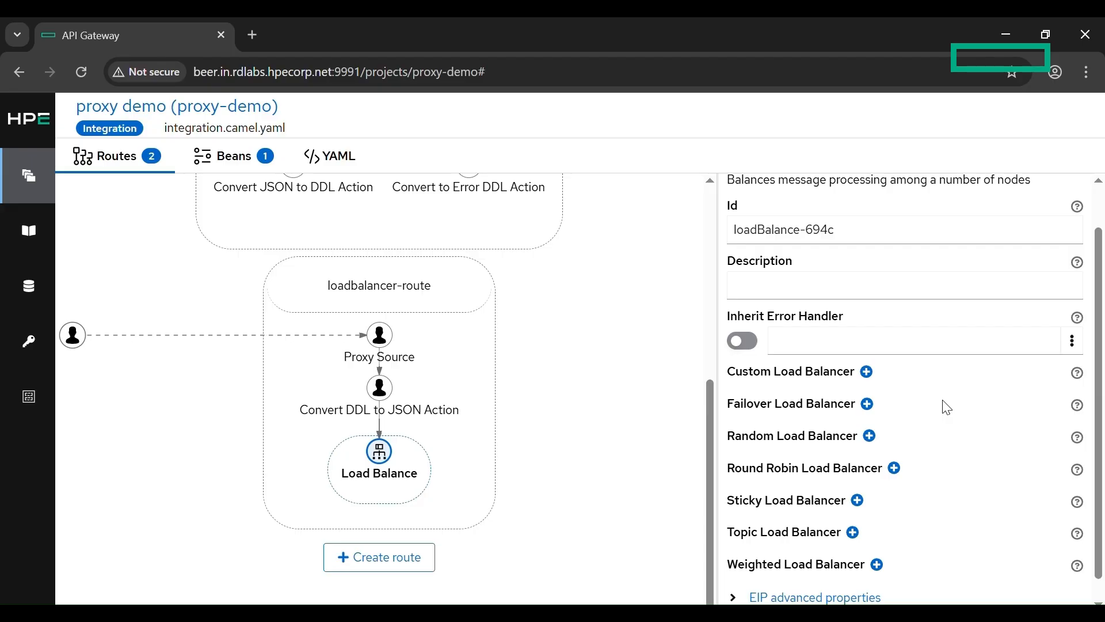
{"action": "left_click", "coordinate": [876, 406]}
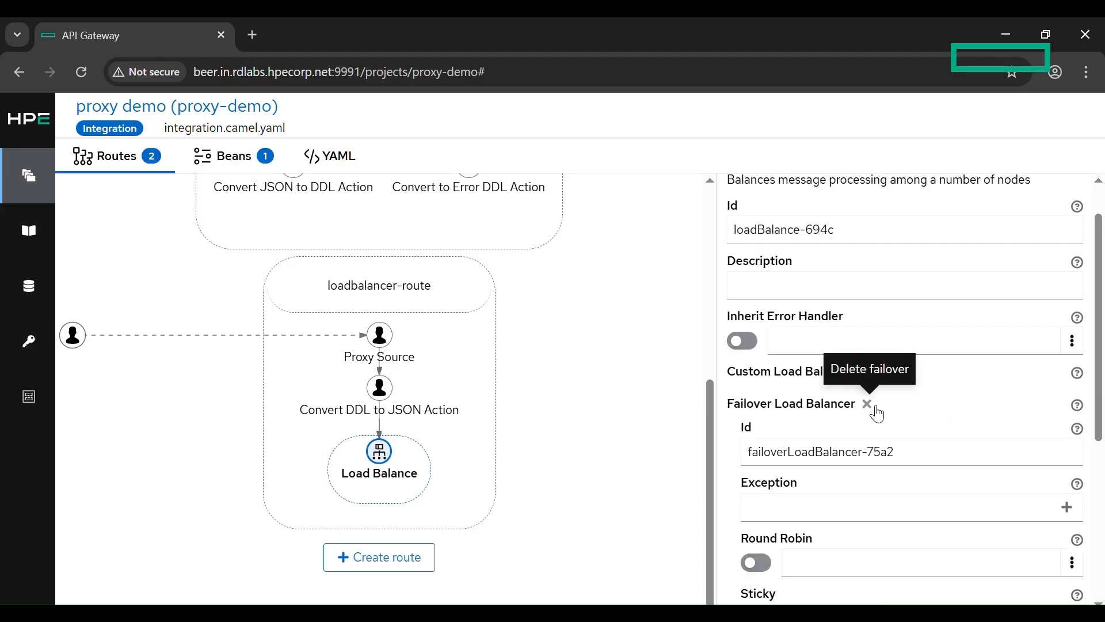
{"action": "scroll", "coordinate": [878, 413], "scroll_direction": "down", "scroll_amount": 3}
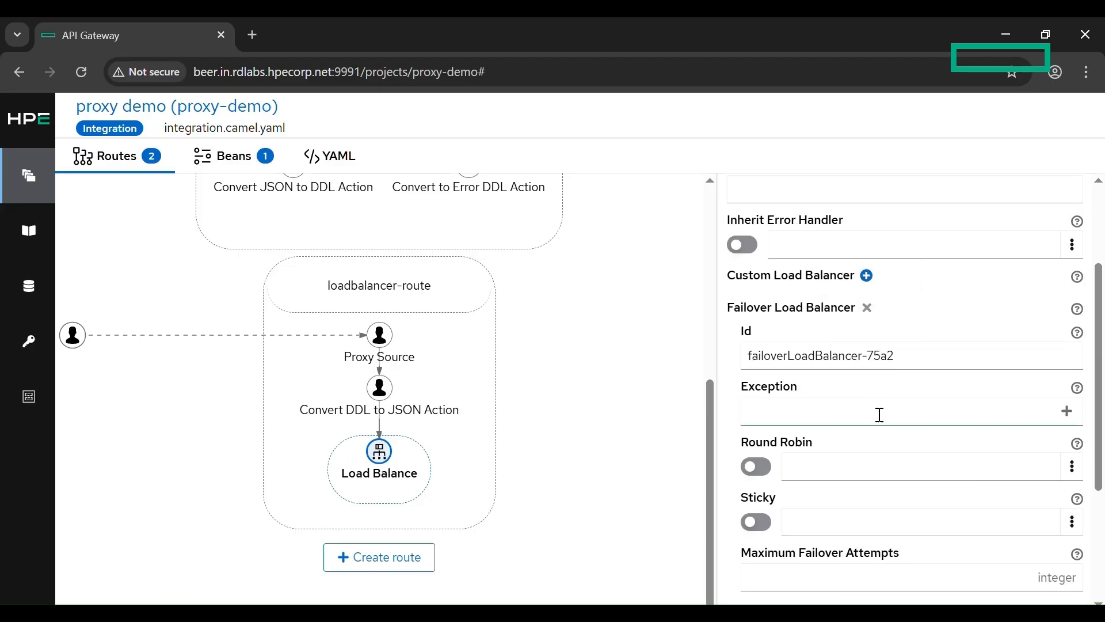
{"action": "scroll", "coordinate": [884, 412], "scroll_direction": "down", "scroll_amount": 1}
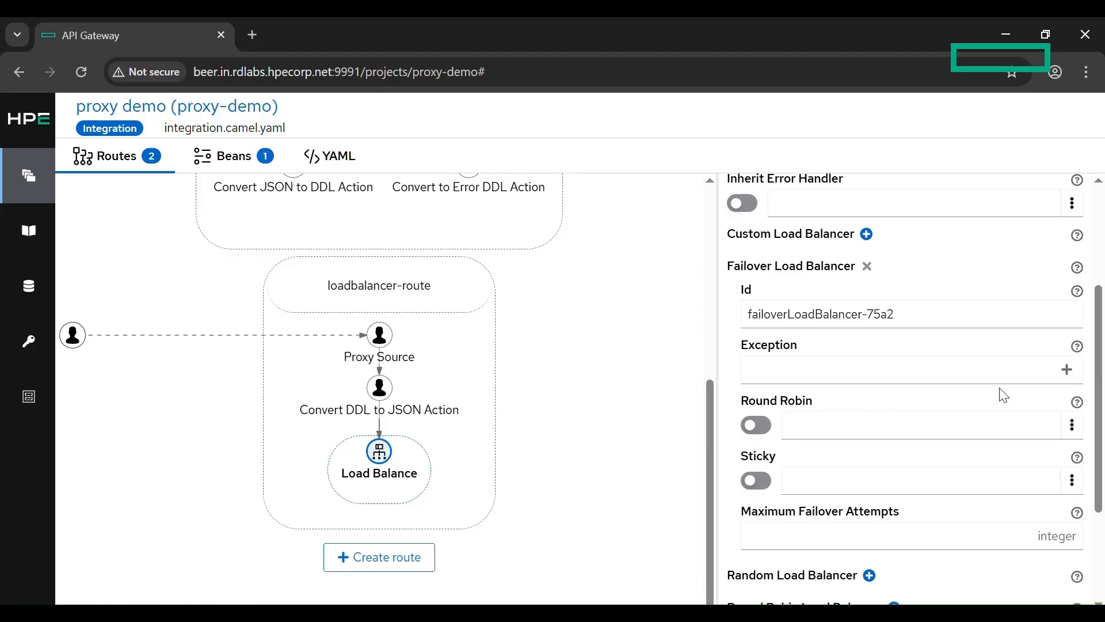
Step: Read the help descriptions of the Failover Load Balancer's Round Robin, Sticky and Maximum Failover Attempts options
{"action": "scroll", "coordinate": [1005, 396], "scroll_direction": "down", "scroll_amount": 1}
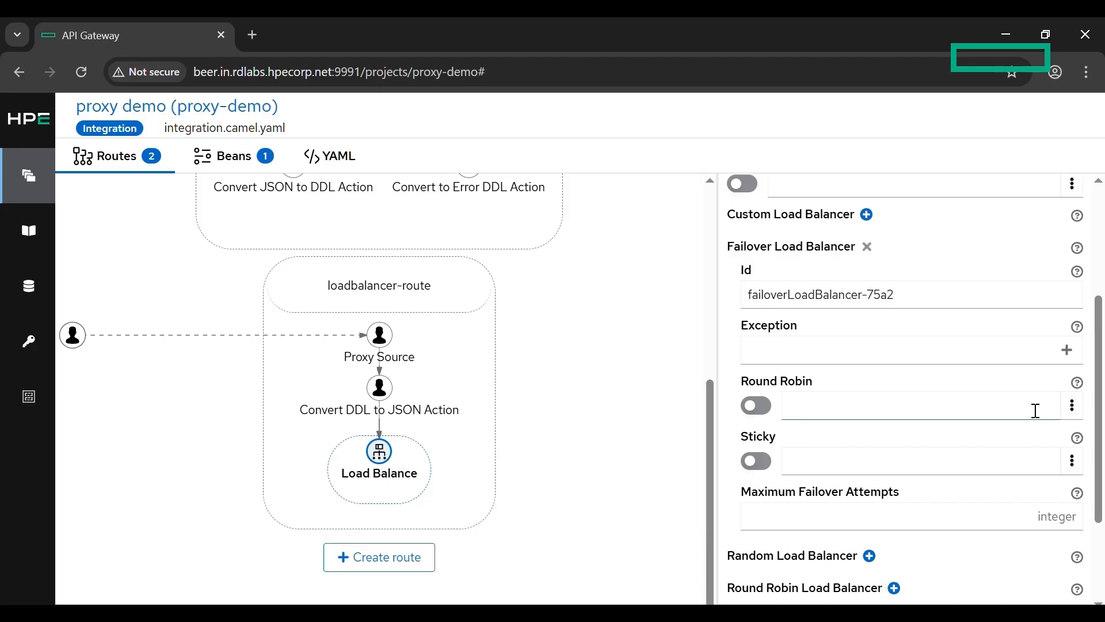
{"action": "left_click", "coordinate": [1085, 387]}
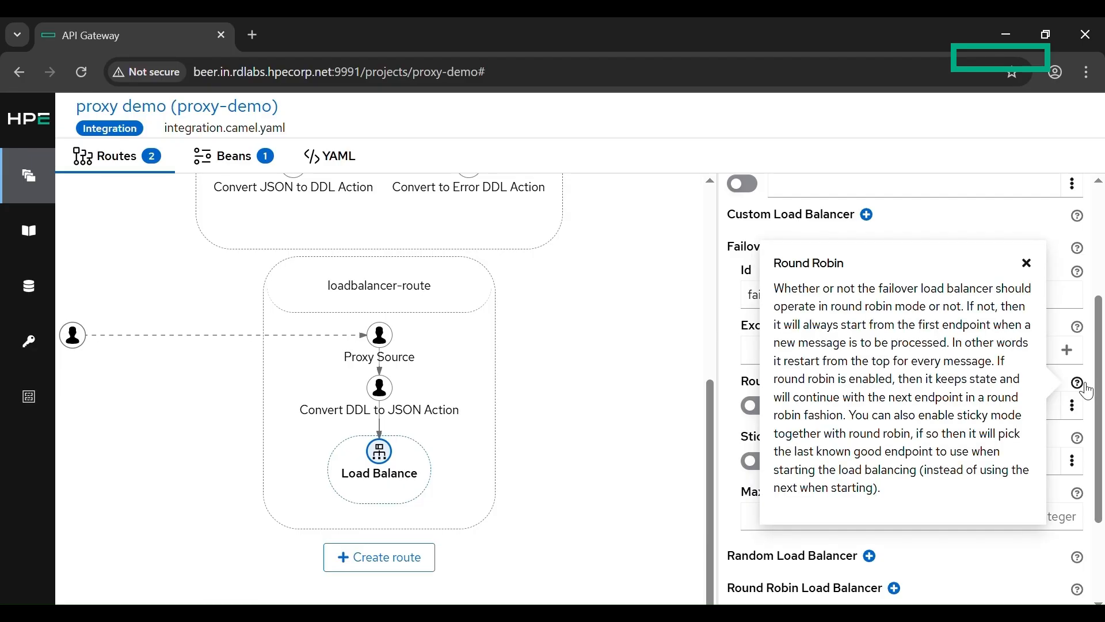
{"action": "left_click", "coordinate": [1084, 388]}
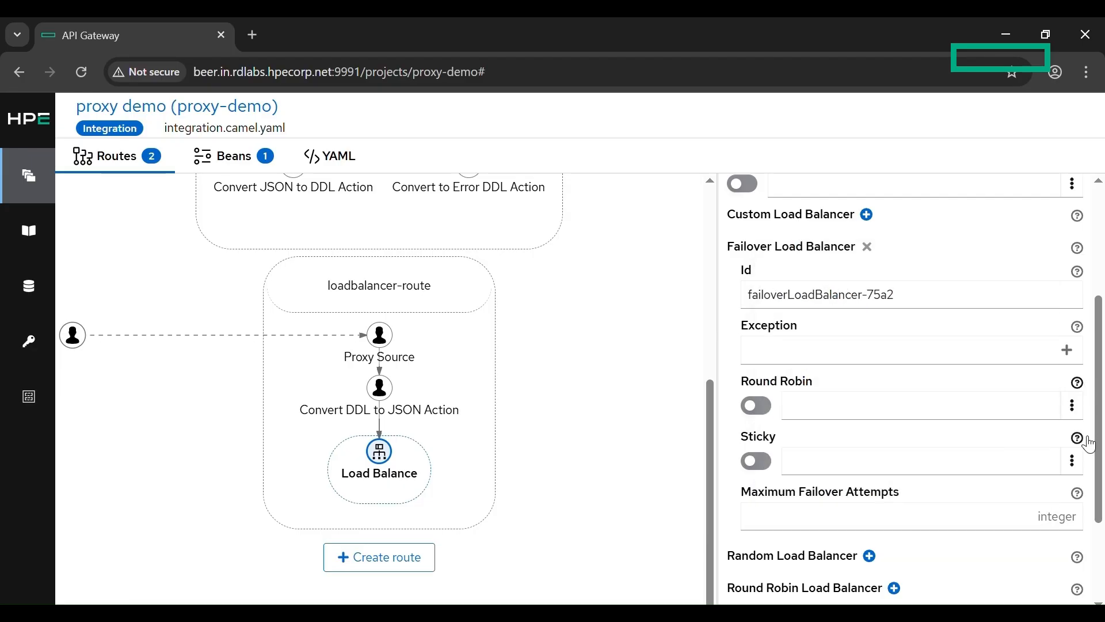
{"action": "left_click", "coordinate": [1087, 441]}
{"action": "left_click", "coordinate": [1088, 441]}
{"action": "left_click", "coordinate": [1080, 499]}
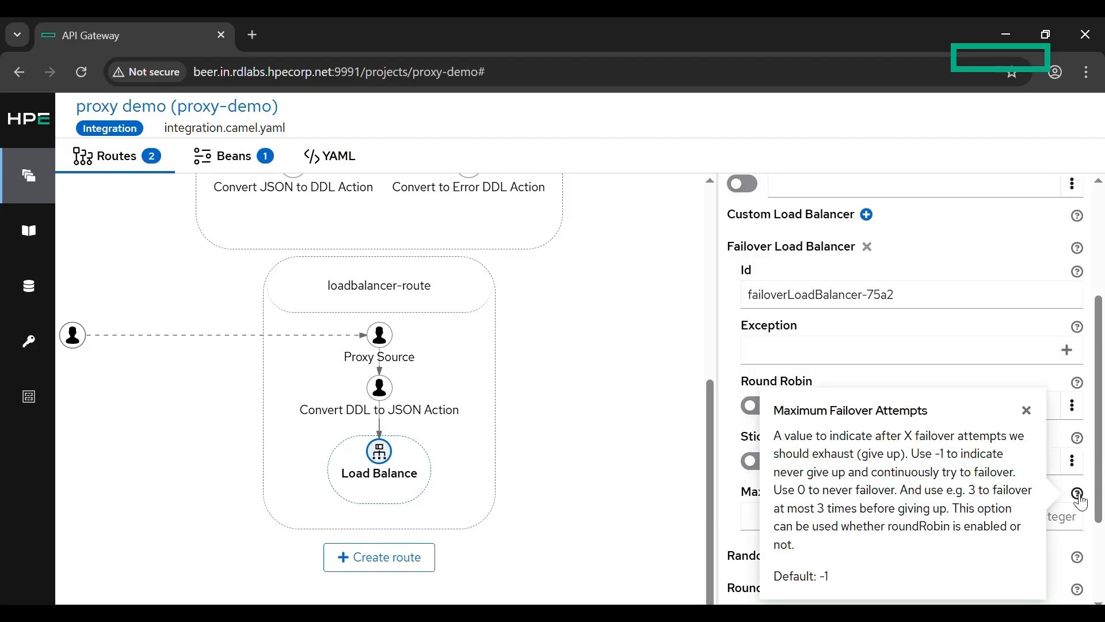
{"action": "left_click", "coordinate": [1080, 498]}
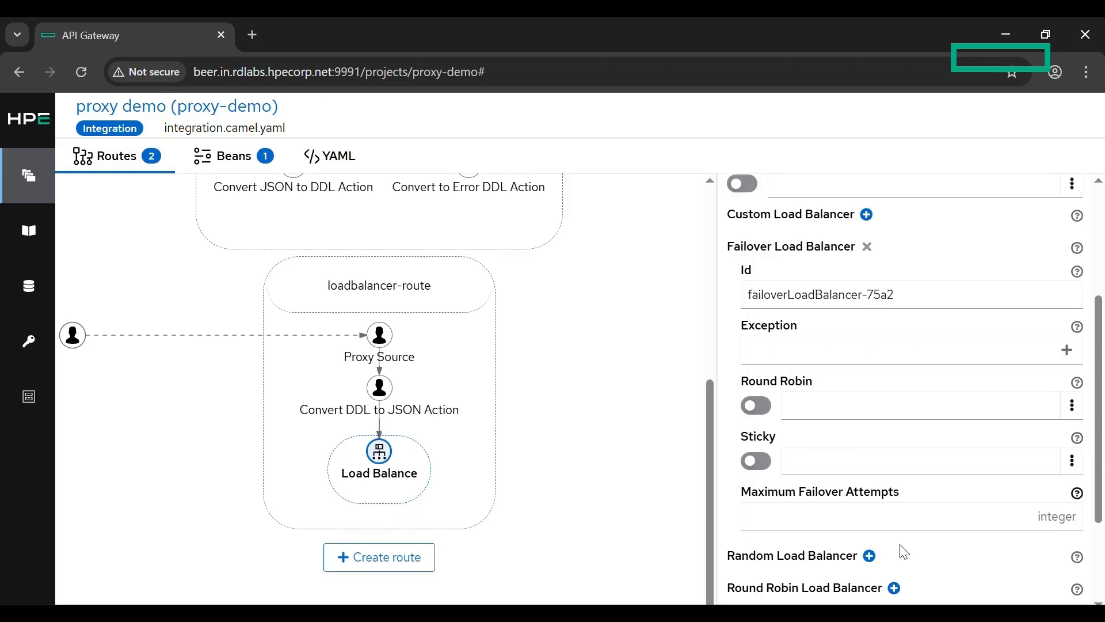
Step: Set the Failover Load Balancer's Maximum Failover Attempts to 5
{"action": "scroll", "coordinate": [874, 445], "scroll_direction": "down", "scroll_amount": 1}
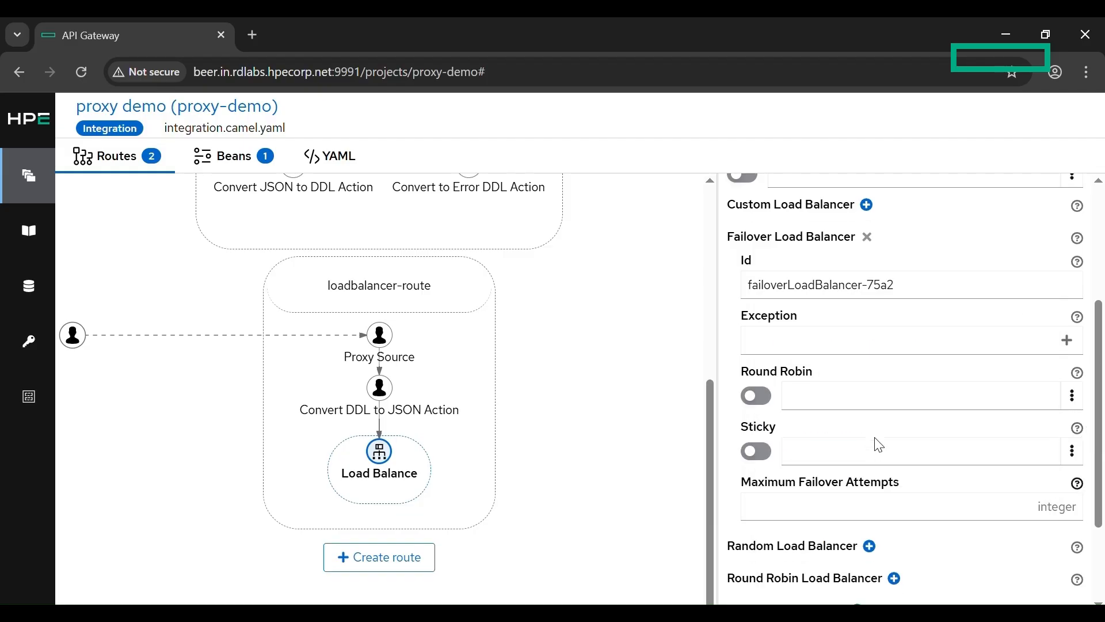
{"action": "left_click", "coordinate": [852, 501]}
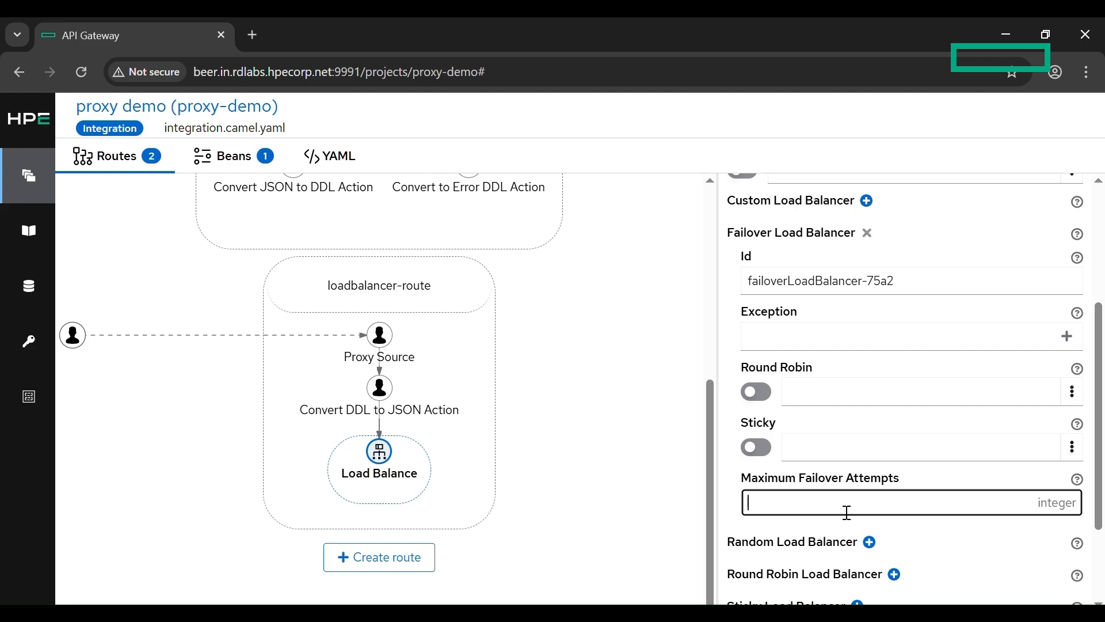
{"action": "type", "text": "5"}
{"action": "scroll", "coordinate": [847, 512], "scroll_direction": "down", "scroll_amount": 1}
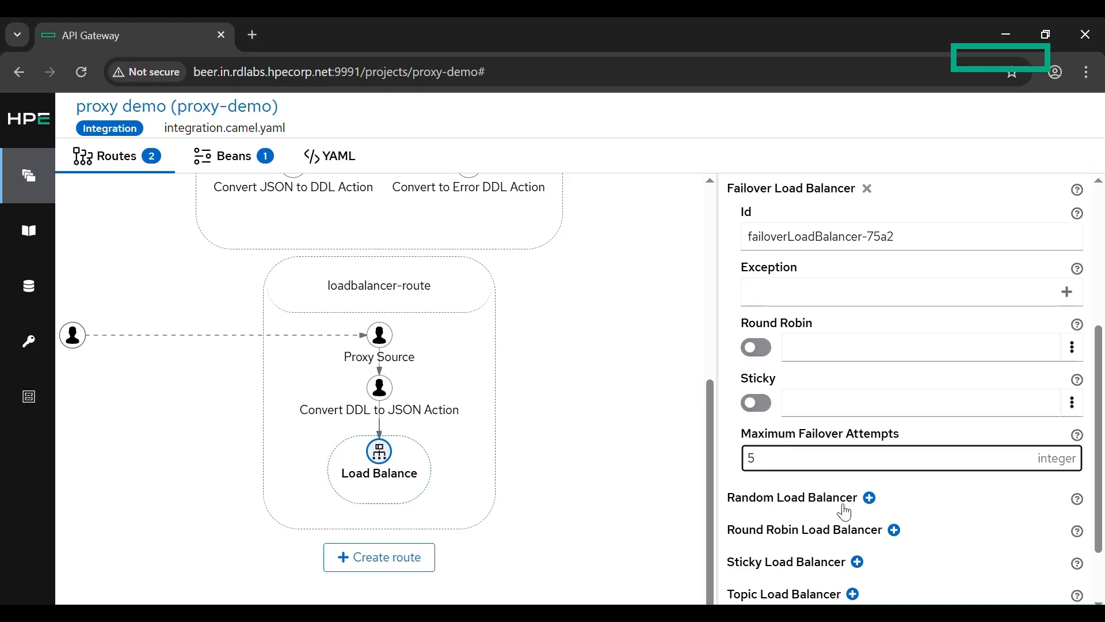
{"action": "scroll", "coordinate": [835, 435], "scroll_direction": "up", "scroll_amount": 1}
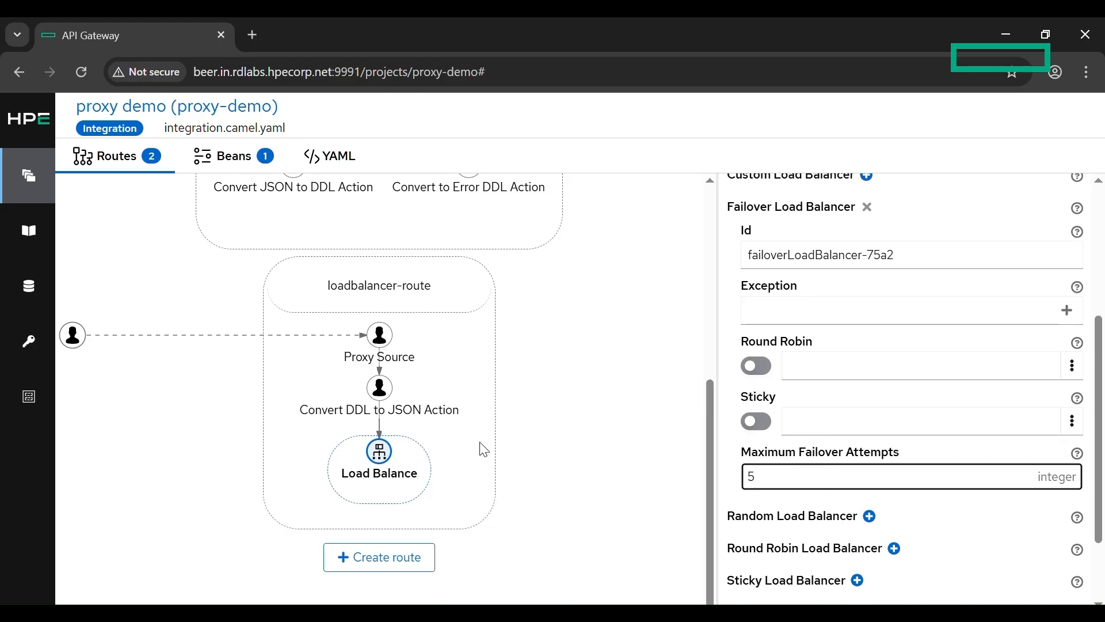
Step: Add an HTTP component step inside the Load Balance step of loadbalancer-route
{"action": "mouse_move", "coordinate": [396, 435]}
{"action": "left_click", "coordinate": [389, 491]}
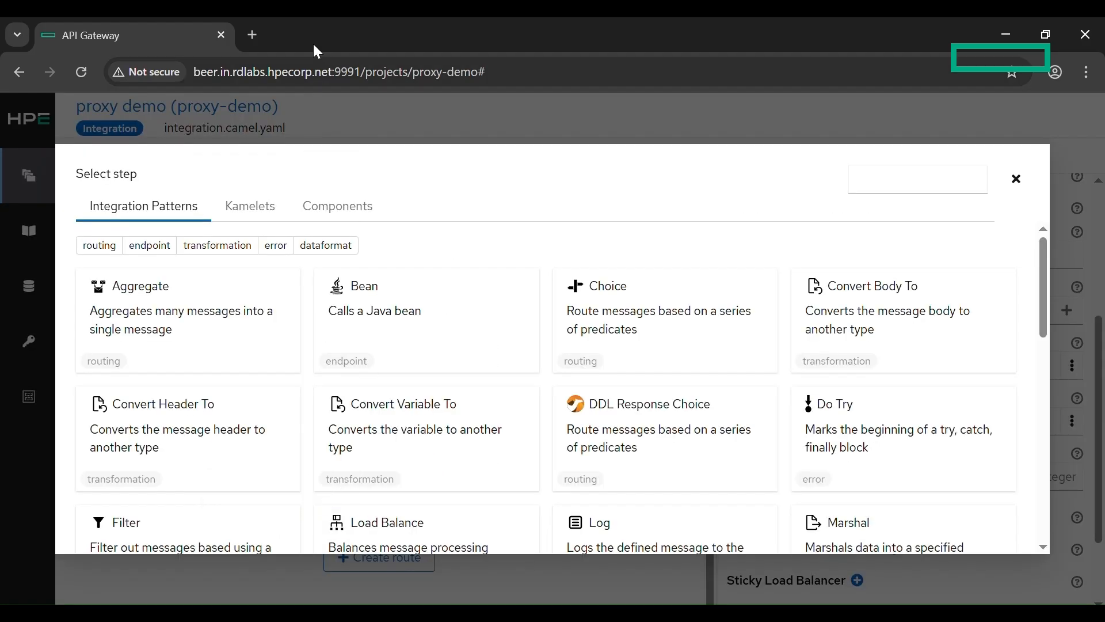
{"action": "left_click", "coordinate": [346, 205]}
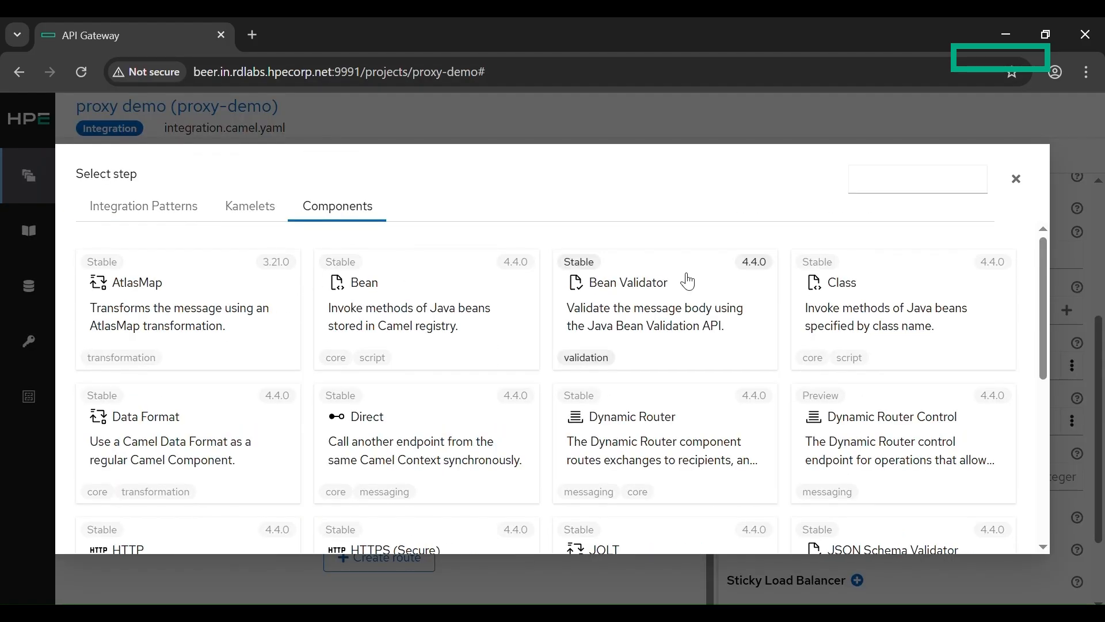
{"action": "left_click", "coordinate": [911, 175]}
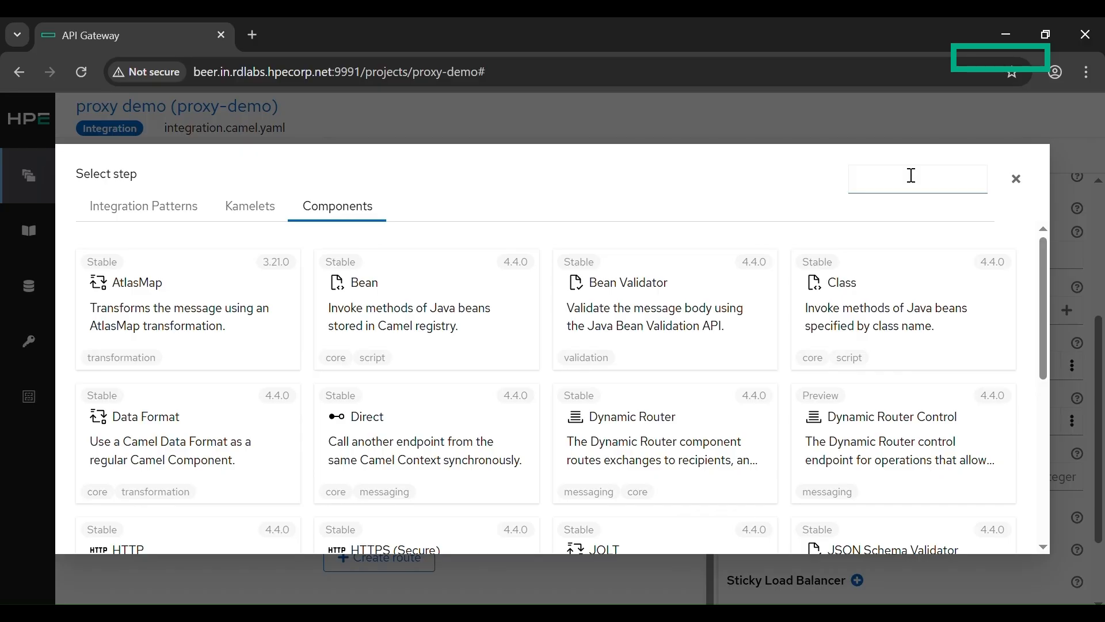
{"action": "scroll", "coordinate": [599, 248], "scroll_direction": "down", "scroll_amount": 2}
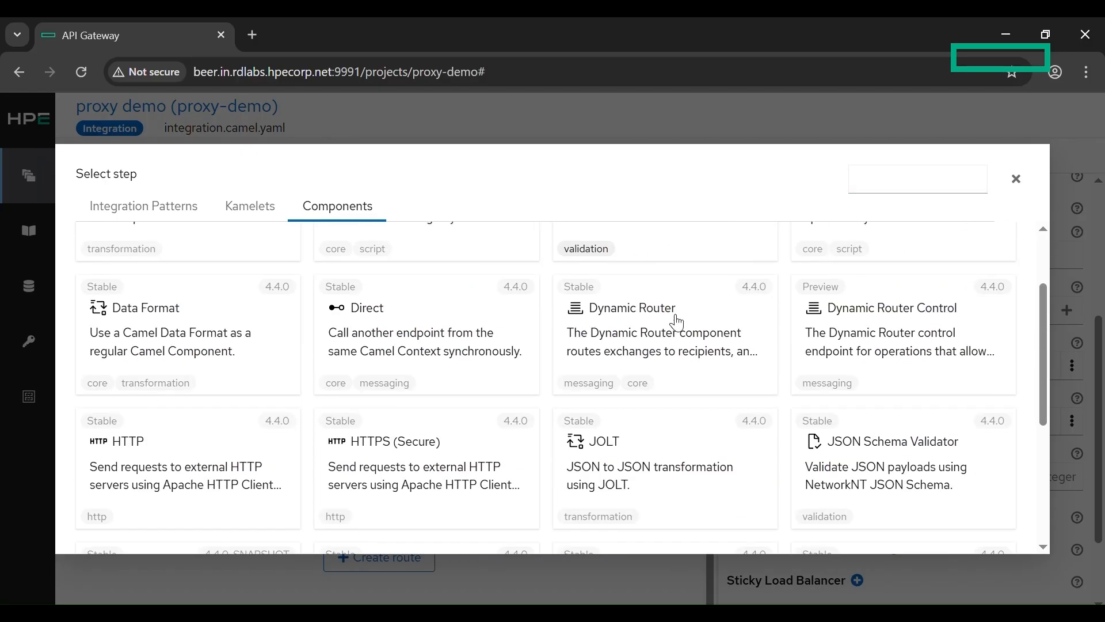
{"action": "left_click", "coordinate": [152, 495]}
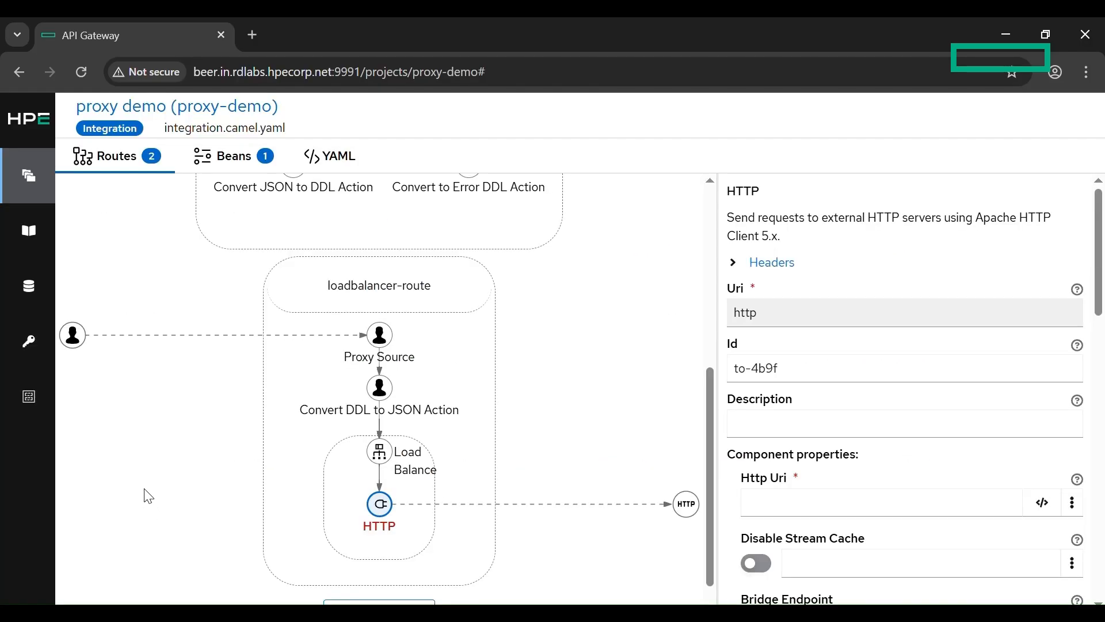
{"action": "left_click", "coordinate": [773, 503]}
{"action": "type", "text": "ht"}
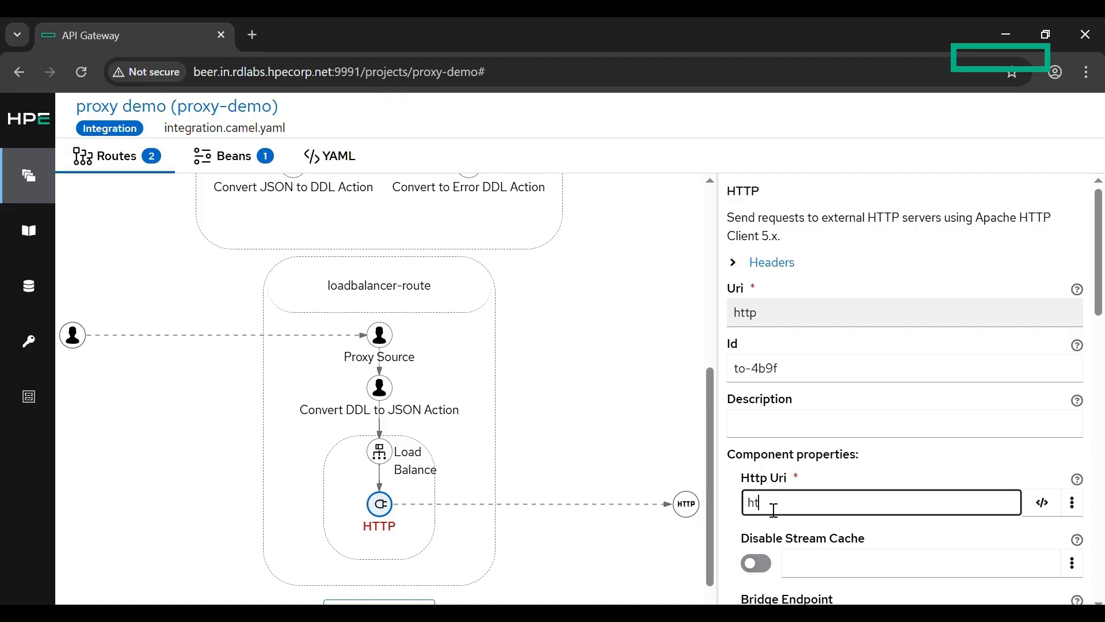
{"action": "type", "text": "tp://localhost:2123"}
{"action": "key", "text": "ctrl+a"}
{"action": "key", "text": "ctrl+c"}
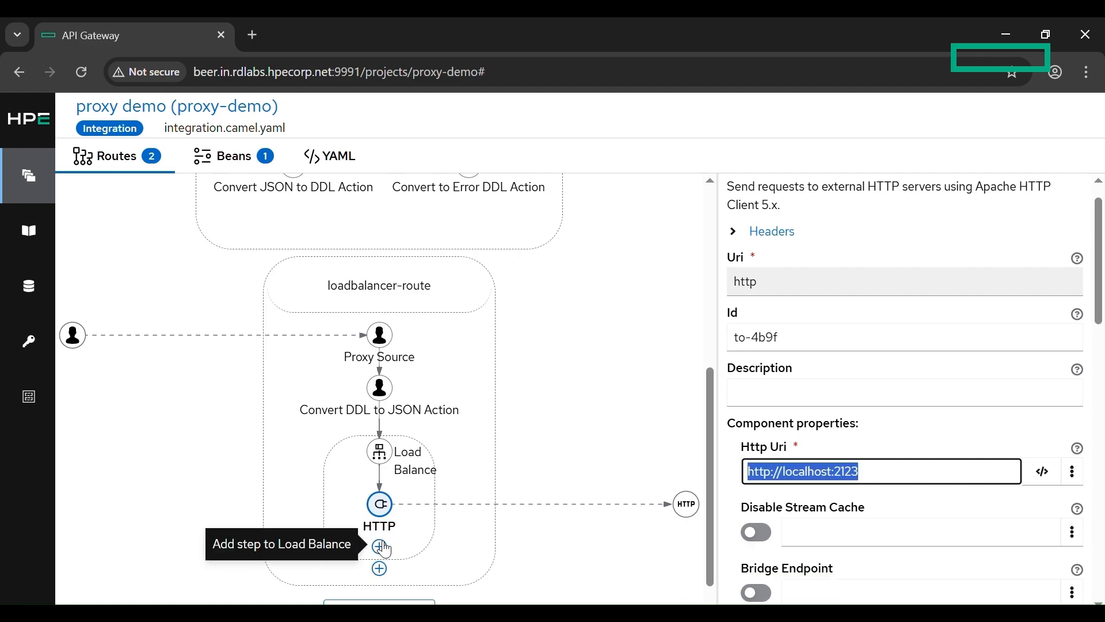
Step: Add two more HTTP component steps below the first HTTP step inside Load Balance
{"action": "left_click", "coordinate": [380, 547]}
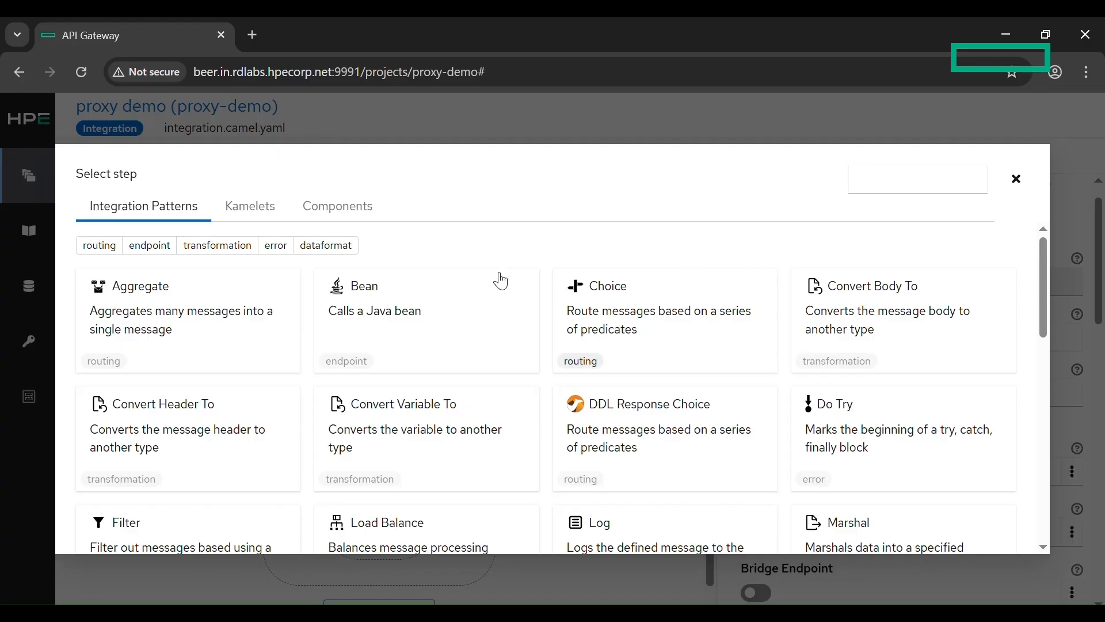
{"action": "left_click", "coordinate": [375, 229]}
{"action": "scroll", "coordinate": [365, 390], "scroll_direction": "down", "scroll_amount": 5}
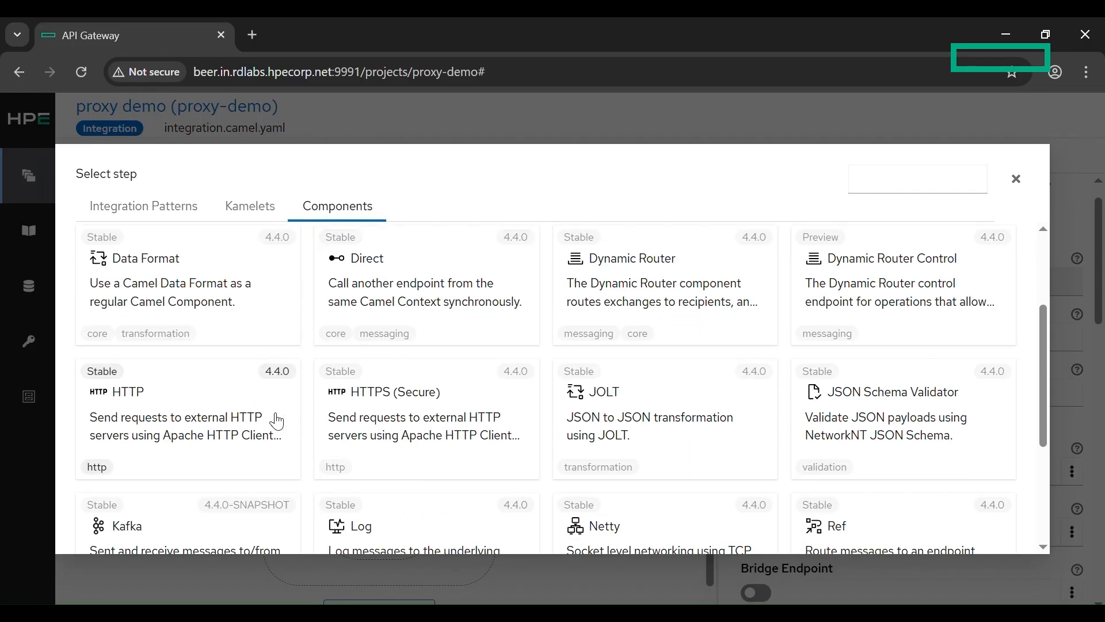
{"action": "left_click", "coordinate": [272, 419]}
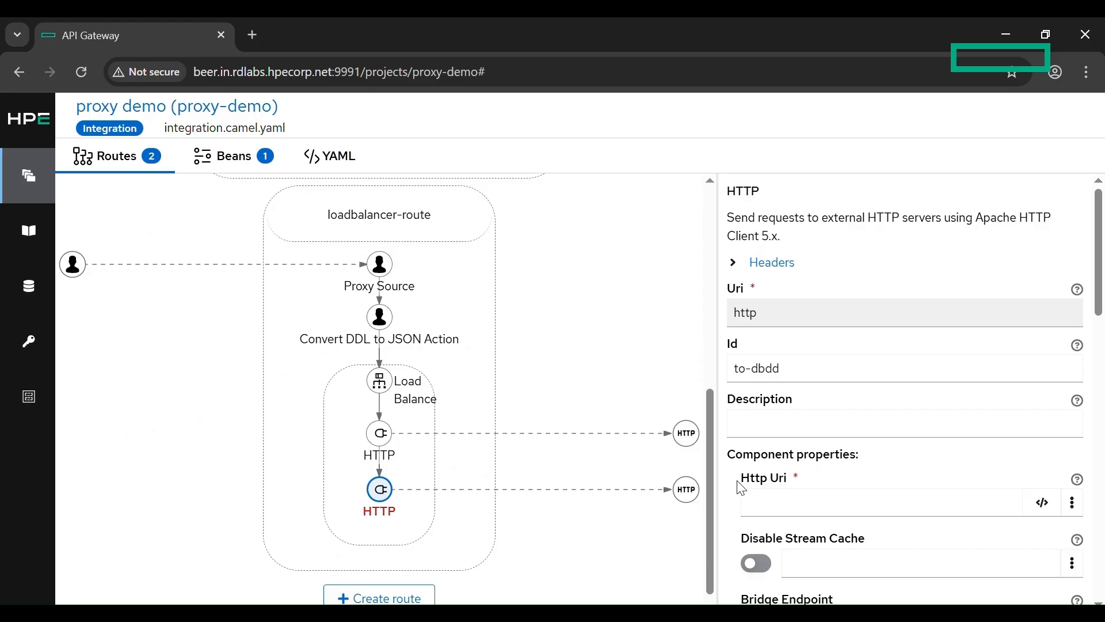
{"action": "left_click", "coordinate": [378, 548]}
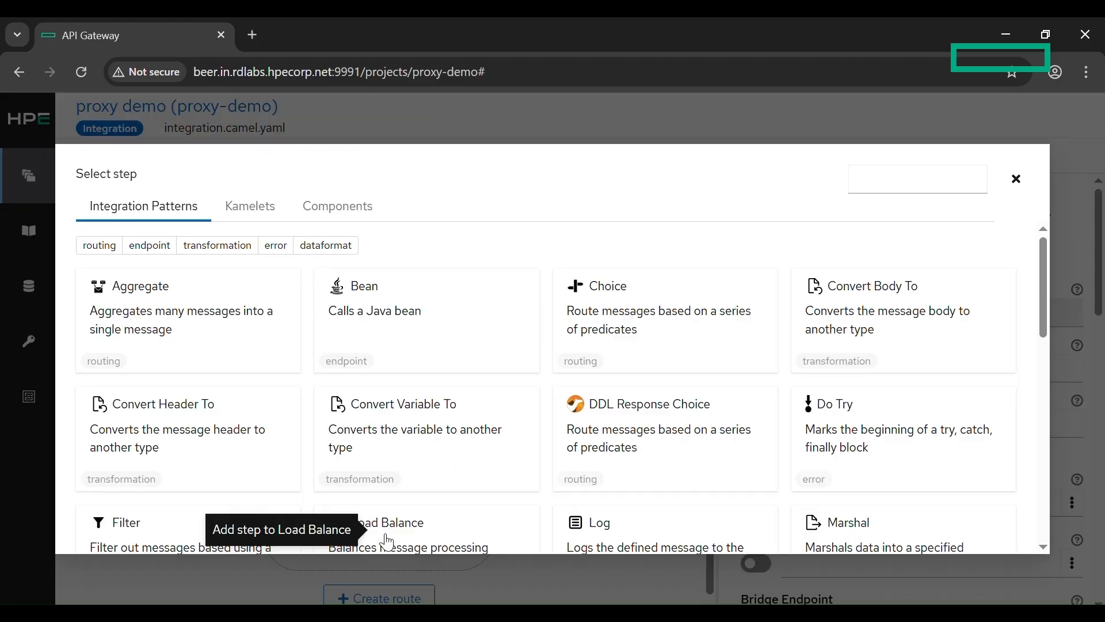
{"action": "left_click", "coordinate": [344, 208]}
{"action": "scroll", "coordinate": [374, 346], "scroll_direction": "down", "scroll_amount": 3}
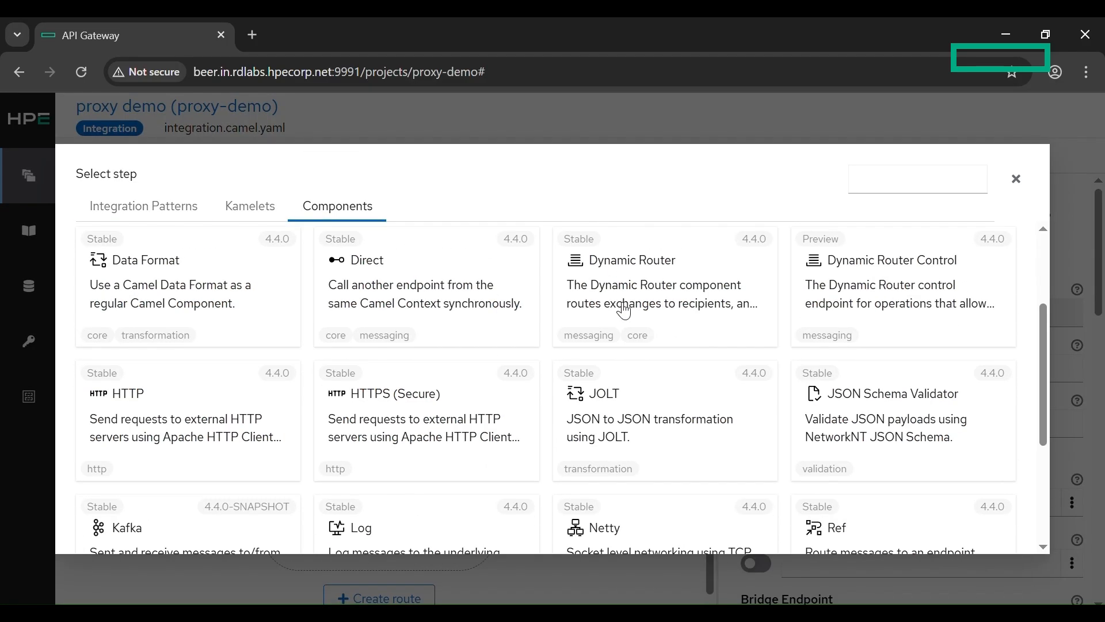
{"action": "left_click", "coordinate": [264, 449]}
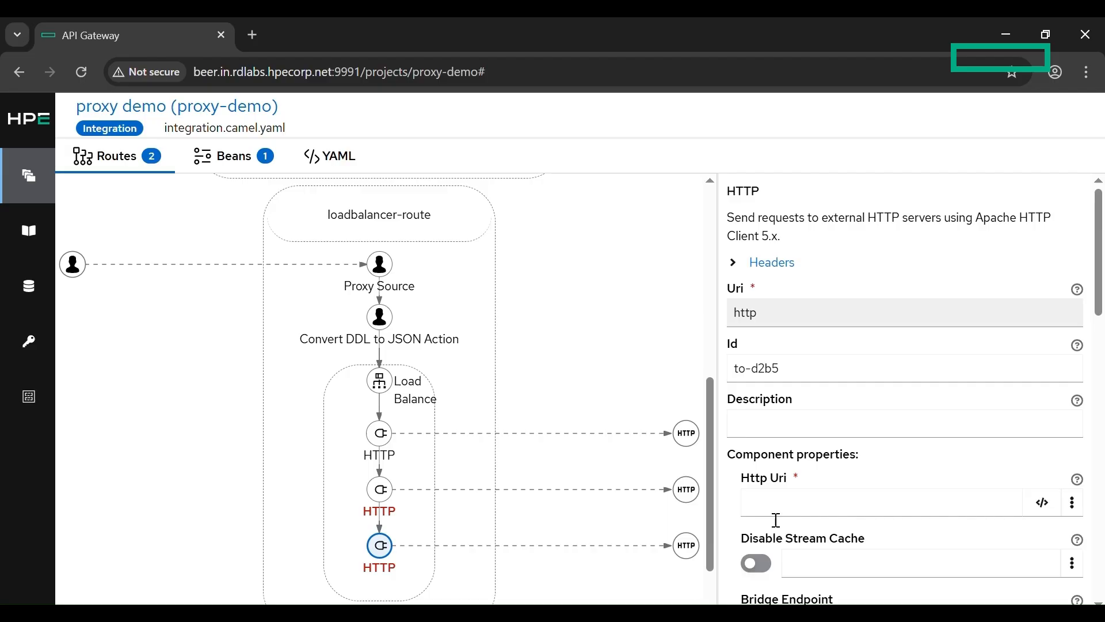
{"action": "left_click", "coordinate": [834, 504]}
{"action": "key", "text": "ctrl+v"}
{"action": "key", "text": "BackSpace"}
{"action": "type", "text": "4"}
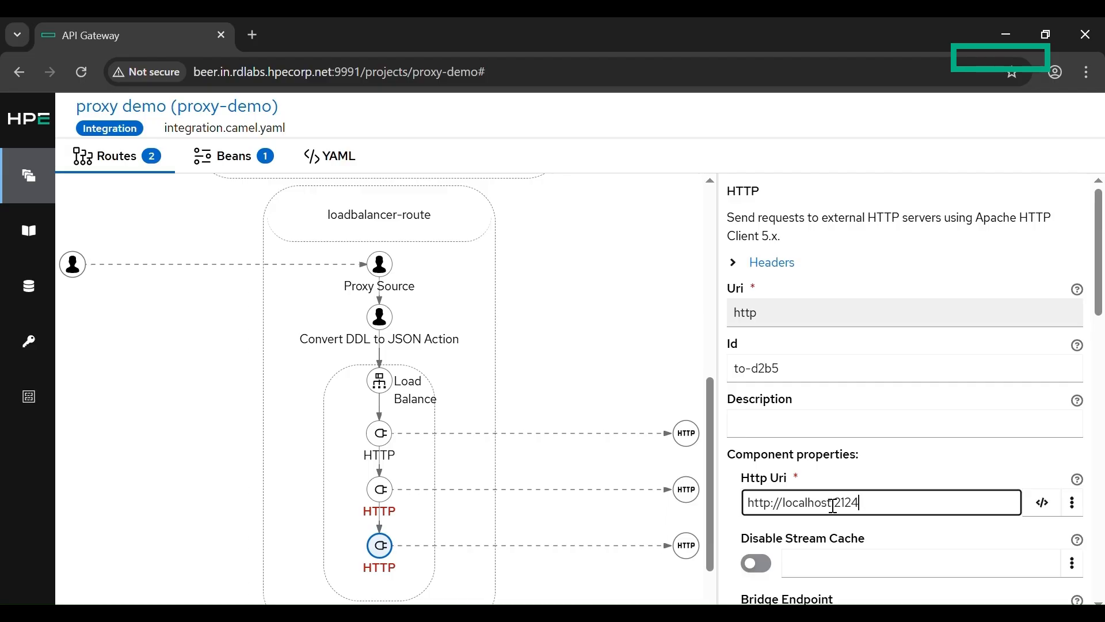
{"action": "left_click", "coordinate": [389, 550]}
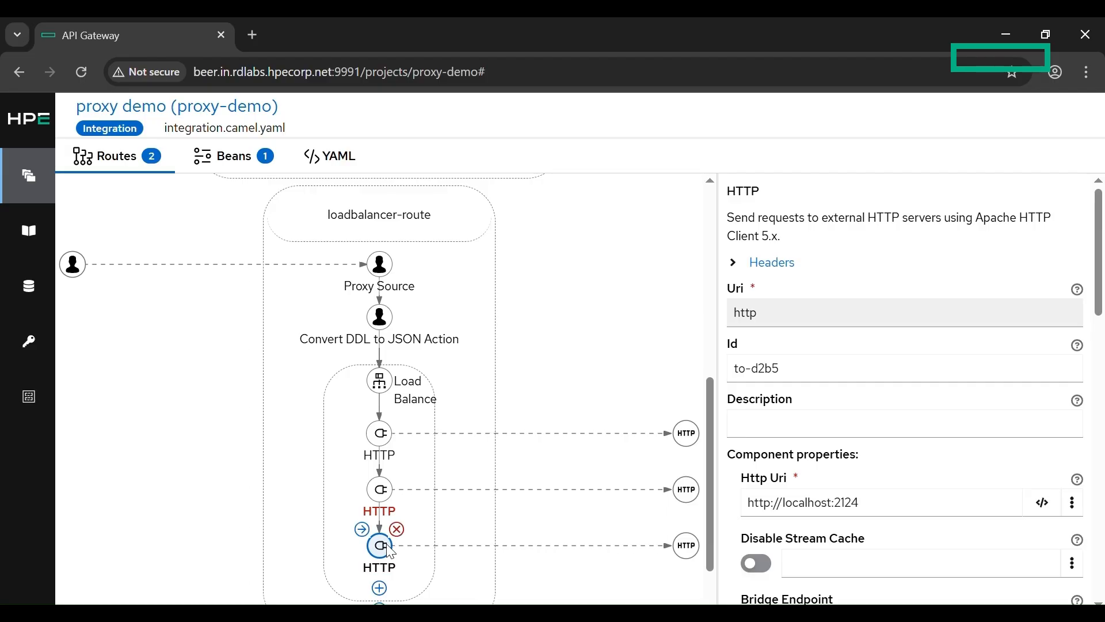
{"action": "left_click", "coordinate": [380, 490]}
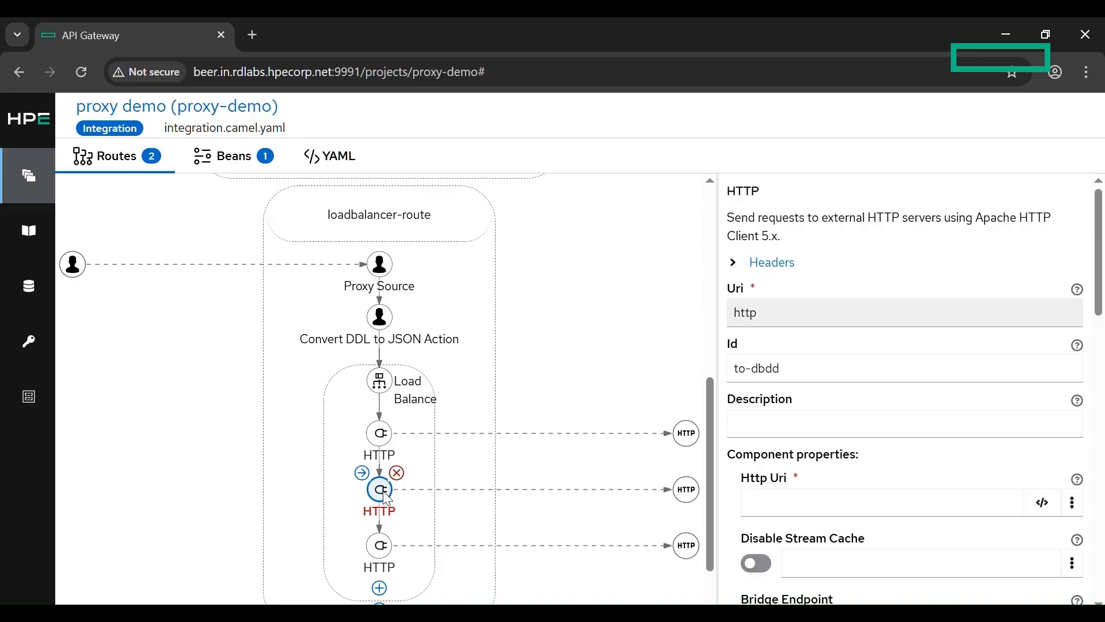
{"action": "left_click", "coordinate": [832, 514]}
{"action": "key", "text": "ctrl+v"}
{"action": "key", "text": "BackSpace"}
{"action": "type", "text": "5"}
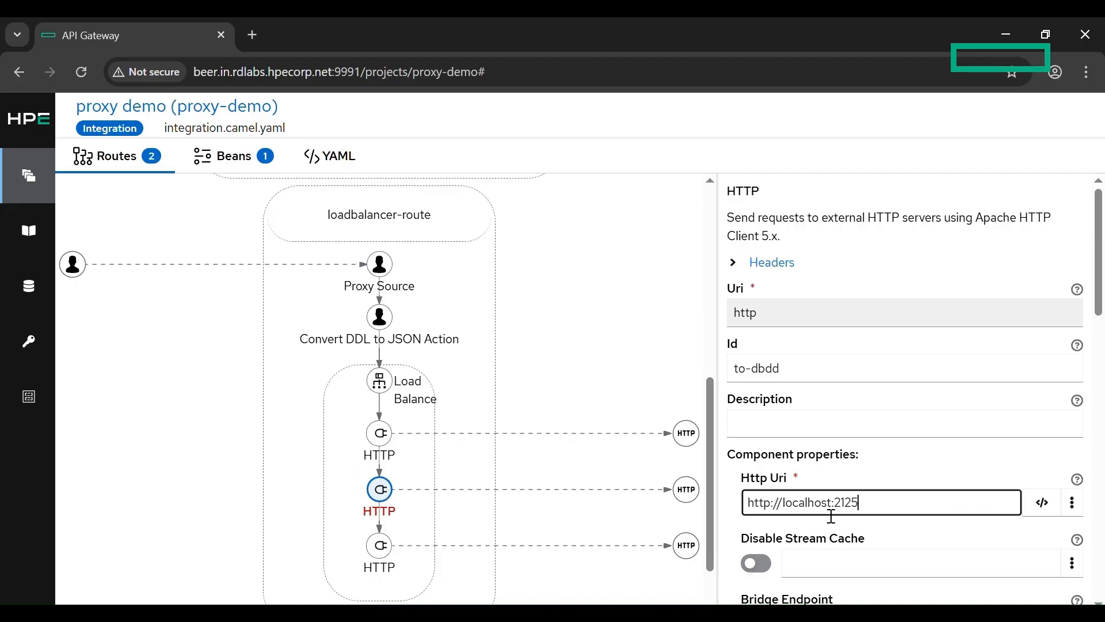
{"action": "scroll", "coordinate": [526, 481], "scroll_direction": "down", "scroll_amount": 1}
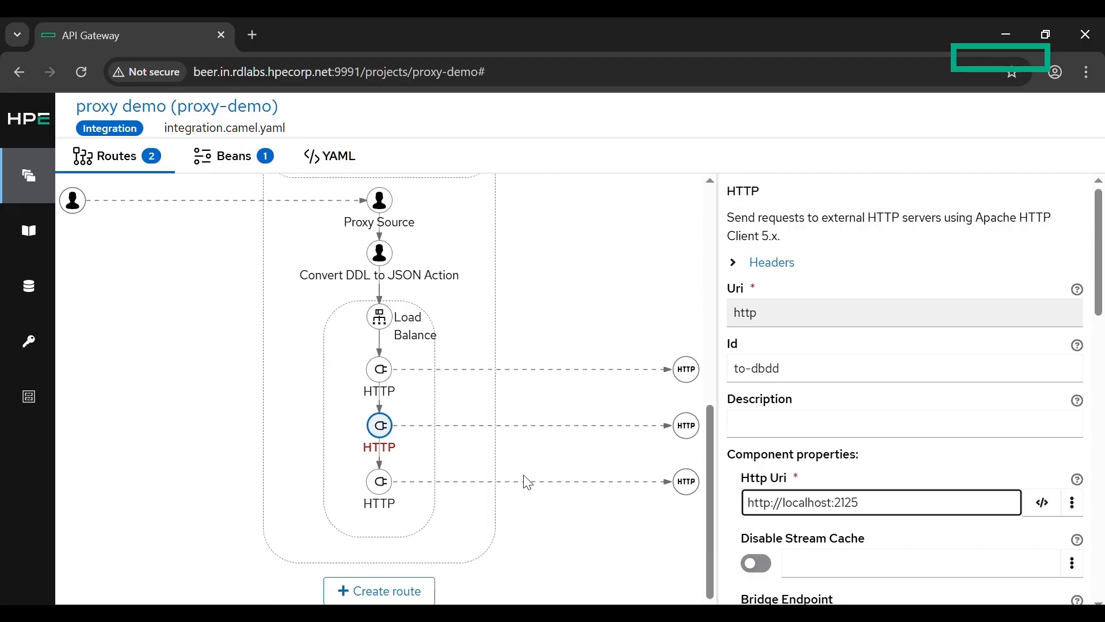
{"action": "left_click", "coordinate": [540, 467]}
Step: Add a Convert JSON to DDL Action kamelet to loadbalancer-route after the Load Balance step
{"action": "left_click", "coordinate": [385, 317]}
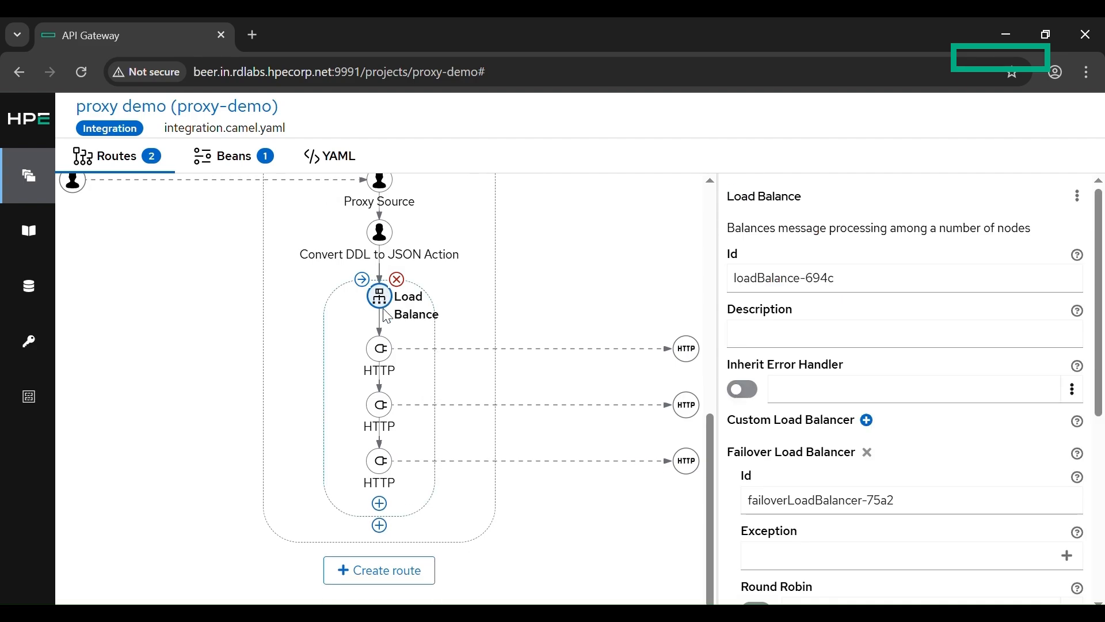
{"action": "left_click", "coordinate": [387, 533]}
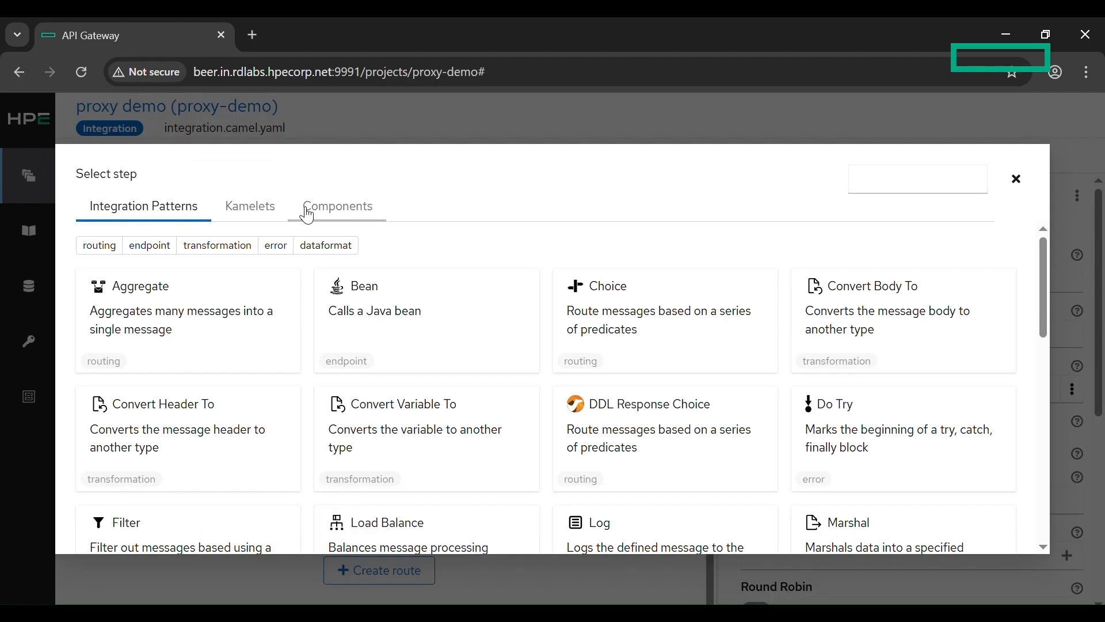
{"action": "left_click", "coordinate": [257, 215]}
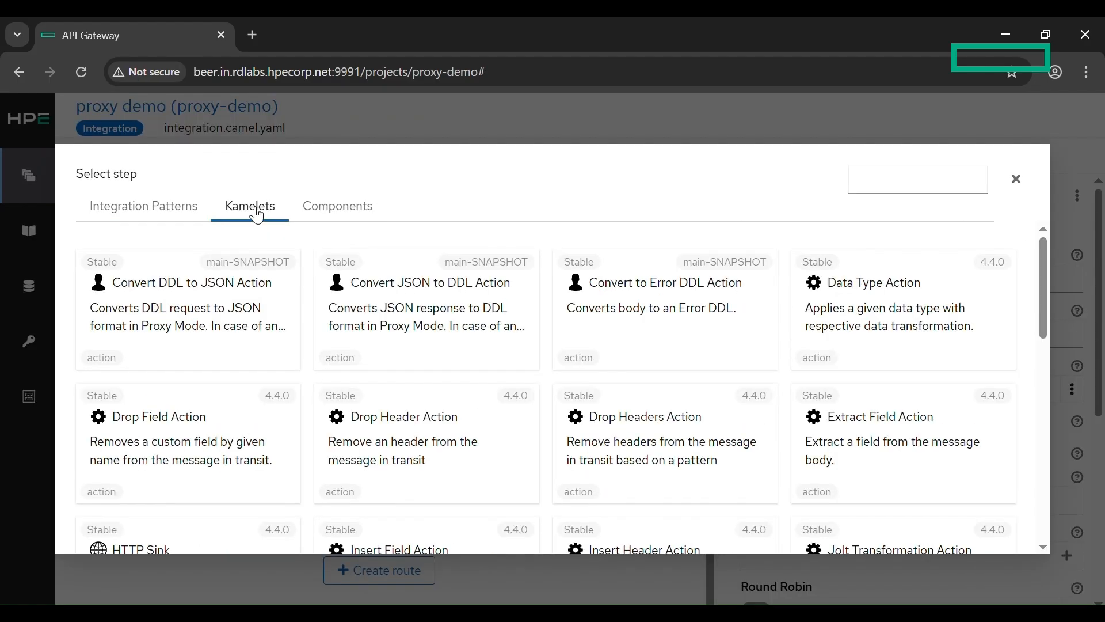
{"action": "left_click", "coordinate": [436, 285]}
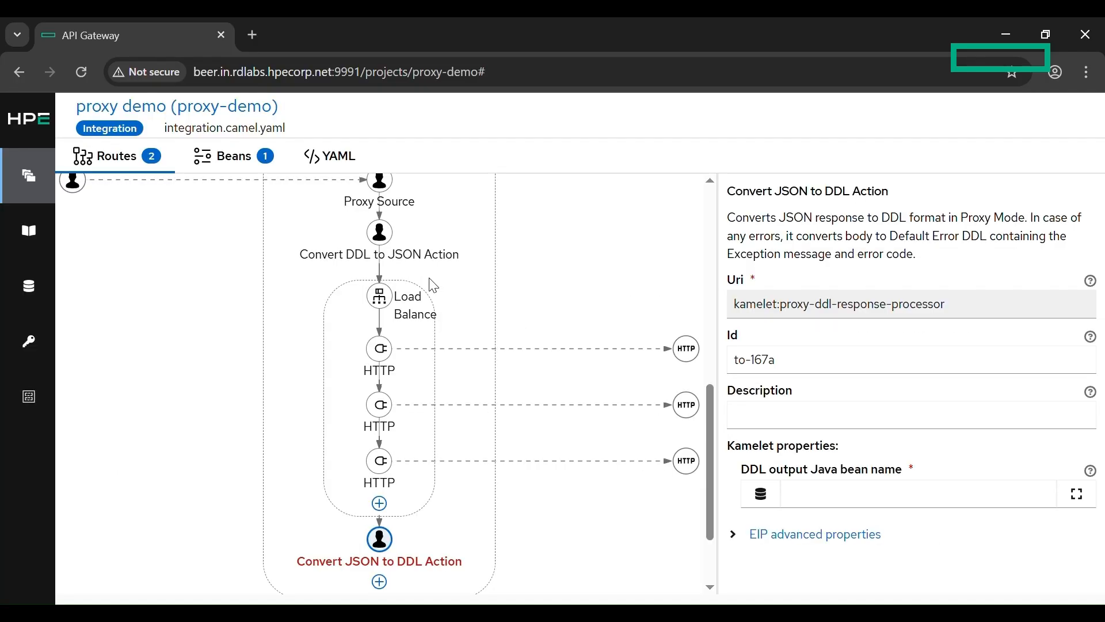
Step: Set the action's DDL output Java bean name to com.hpe.nonstop.commons.system.ehj1.Fraudcheckservice_Response from /G/SYSTEM/EHJ1 in the DDL registry
{"action": "left_click", "coordinate": [762, 499]}
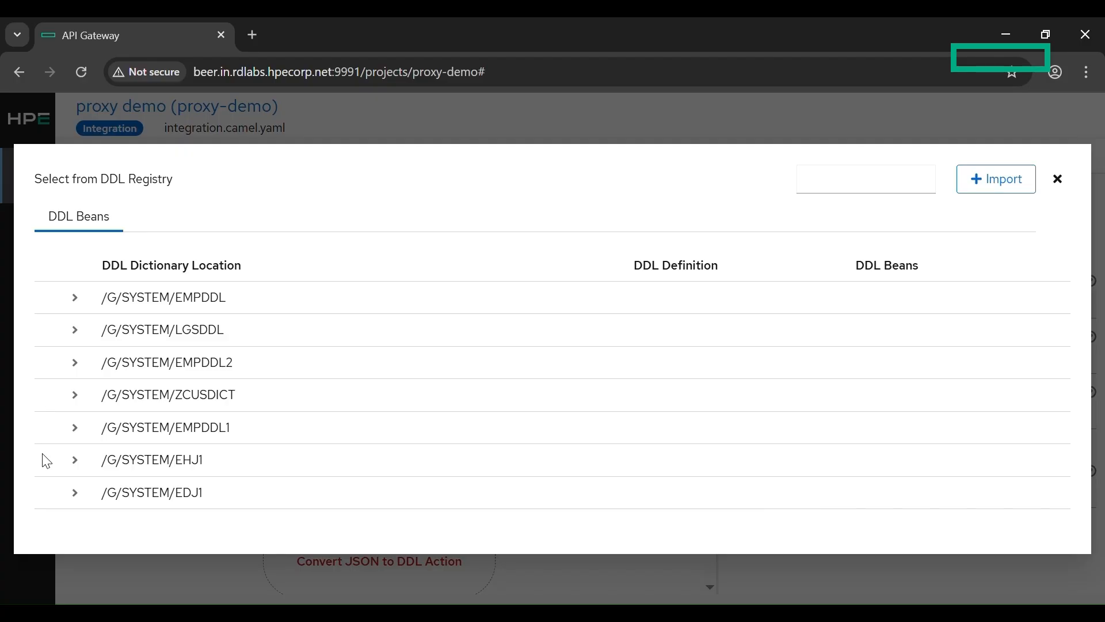
{"action": "left_click", "coordinate": [83, 464]}
{"action": "scroll", "coordinate": [84, 467], "scroll_direction": "down", "scroll_amount": 2}
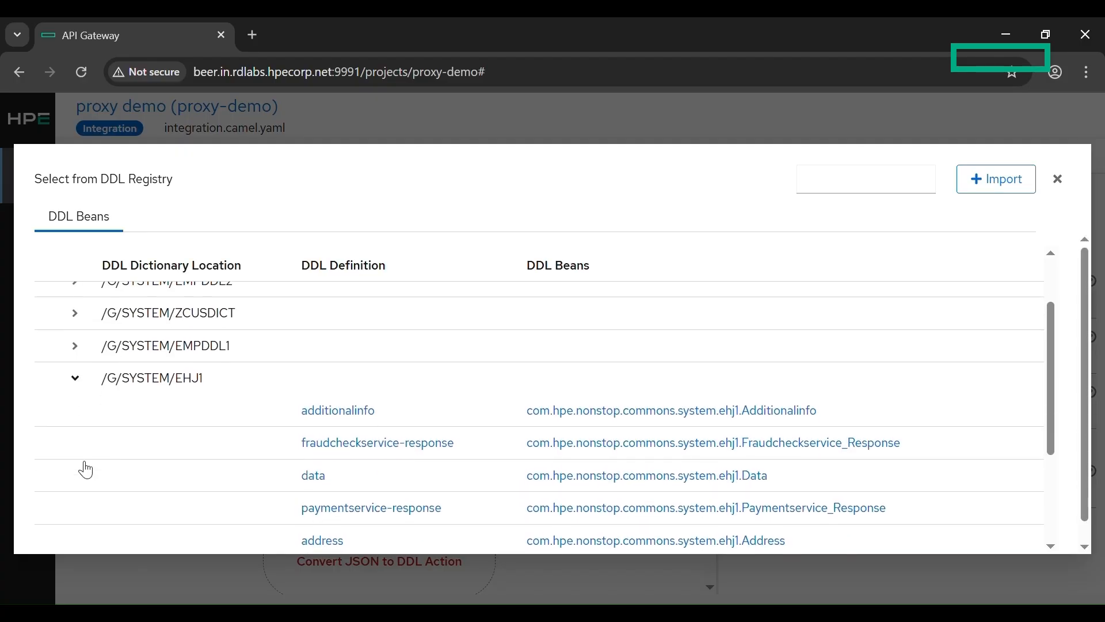
{"action": "left_click", "coordinate": [238, 454]}
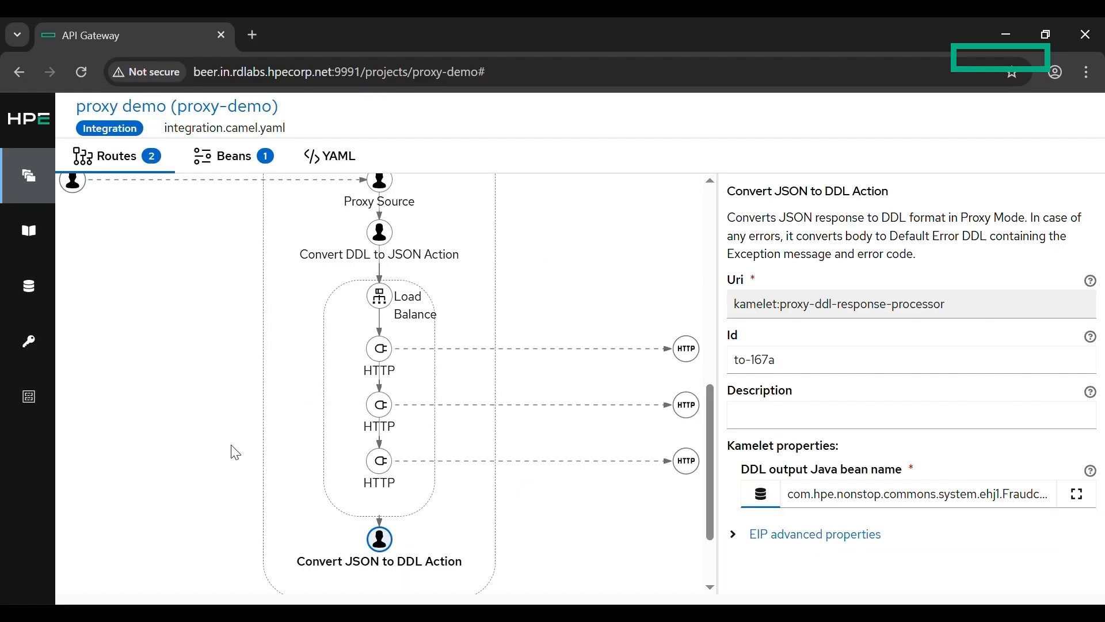